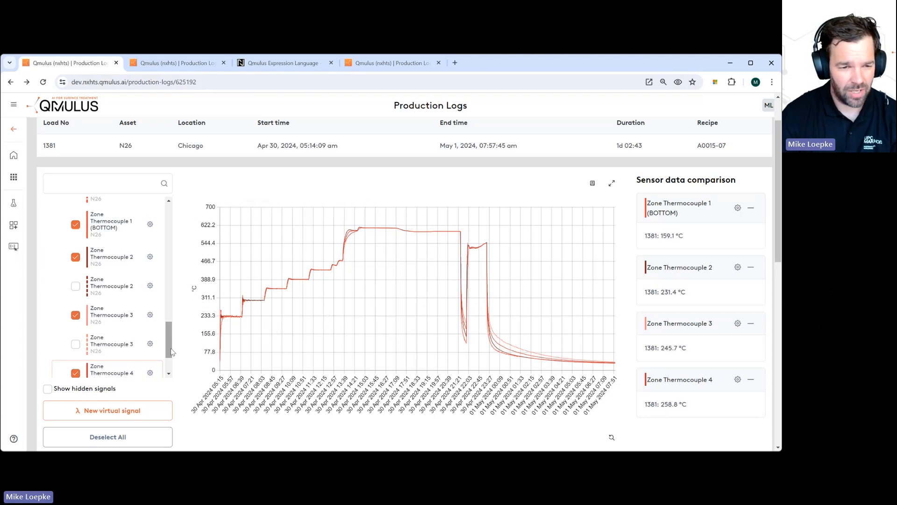
Step: Find the Mean Thermocouple 1-4 signal by searching "Mean", add it to the chart, and clear the search
scroll(171, 346, up, 1)
click(70, 180)
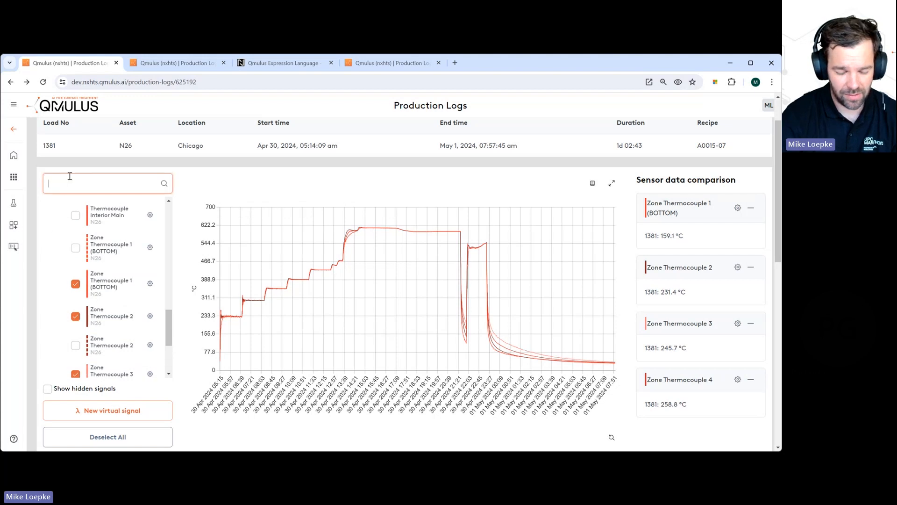
text(Mean)
click(75, 253)
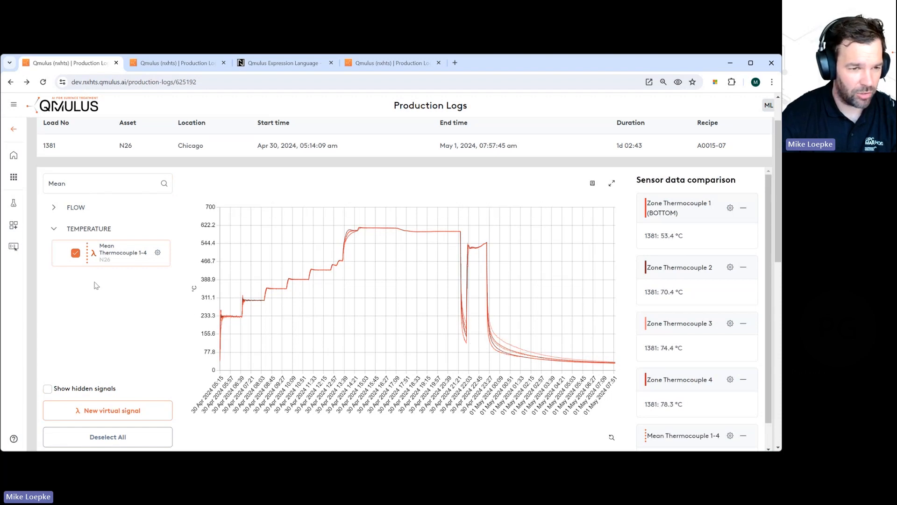
drag(68, 183, 38, 183)
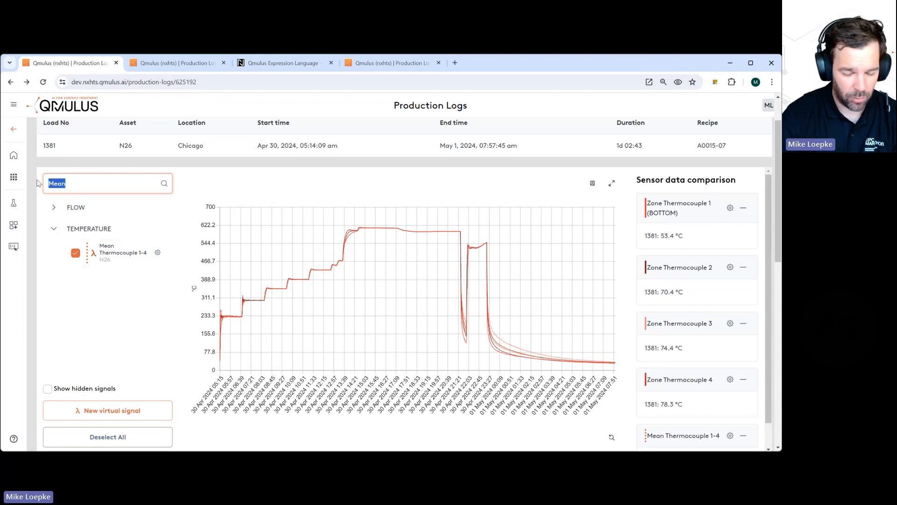
key(BackSpace)
Step: Remove Zone Thermocouple 1 (BOTTOM), 2, 3 and 4 from the chart, keeping only Mean Thermocouple 1-4 plotted
scroll(66, 313, down, 10)
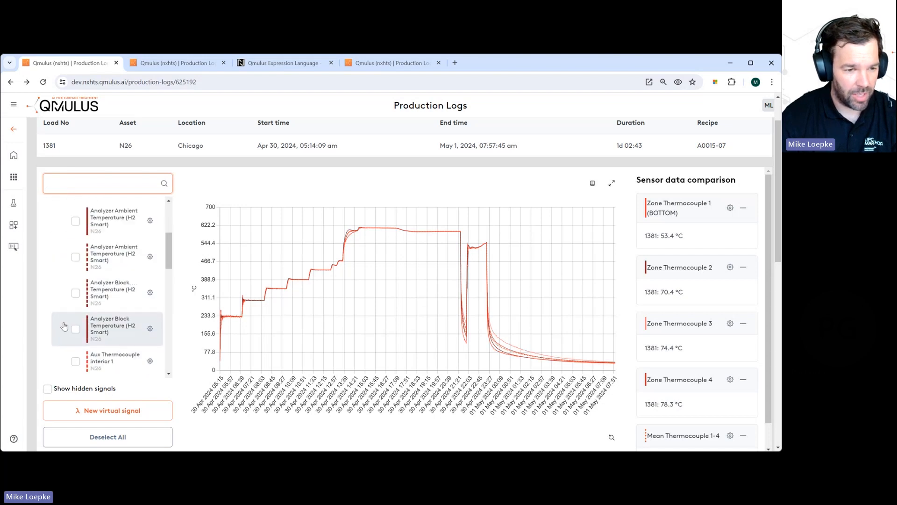
scroll(68, 325, down, 2)
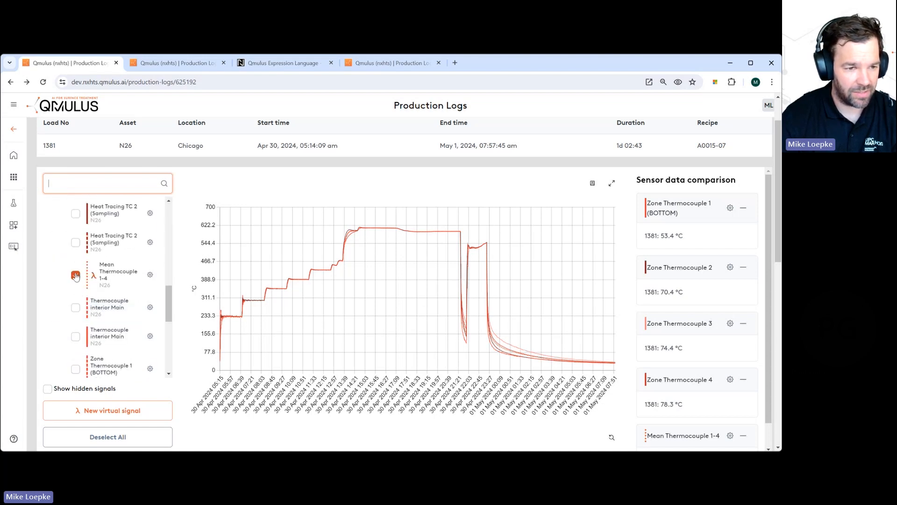
scroll(76, 278, down, 2)
scroll(67, 295, up, 2)
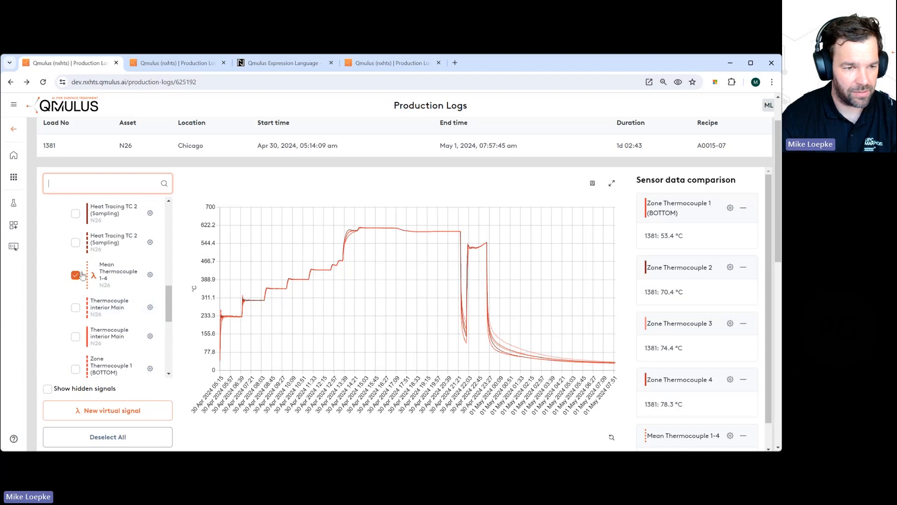
scroll(108, 324, down, 1)
scroll(108, 324, down, 2)
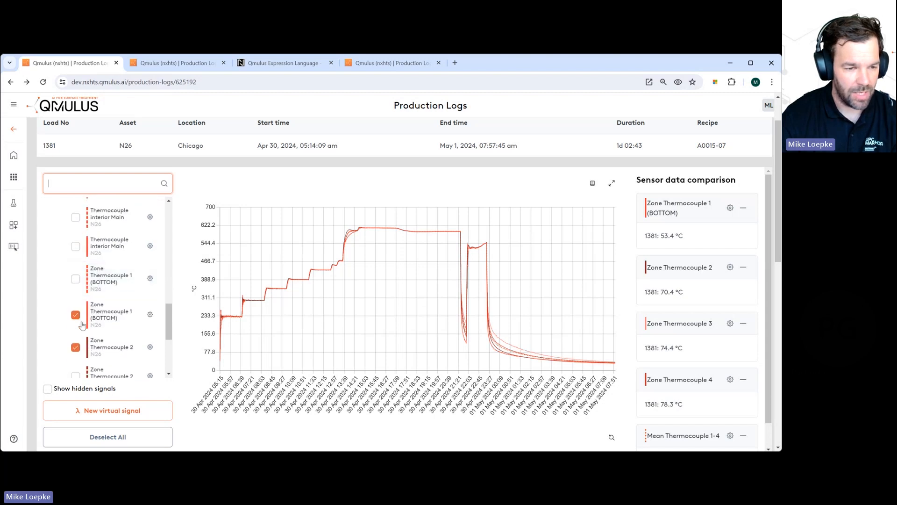
click(75, 315)
click(75, 347)
scroll(75, 345, down, 2)
click(75, 314)
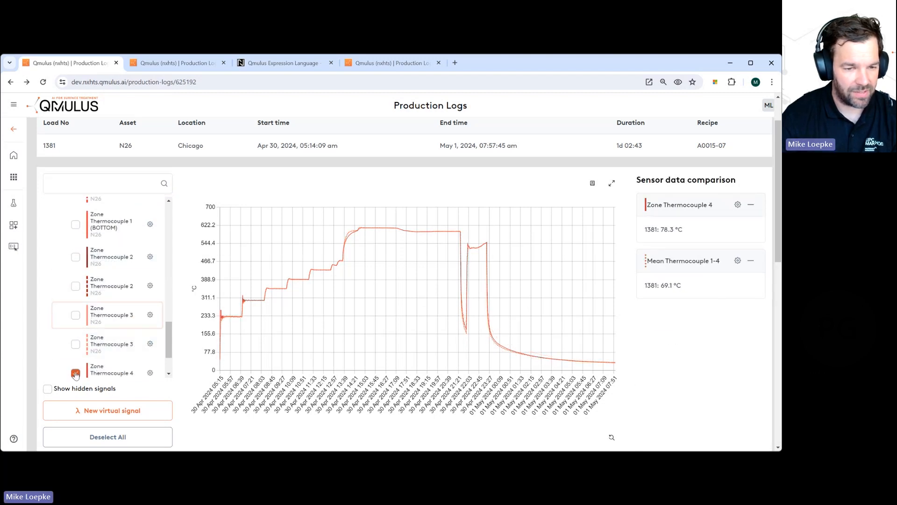
click(75, 372)
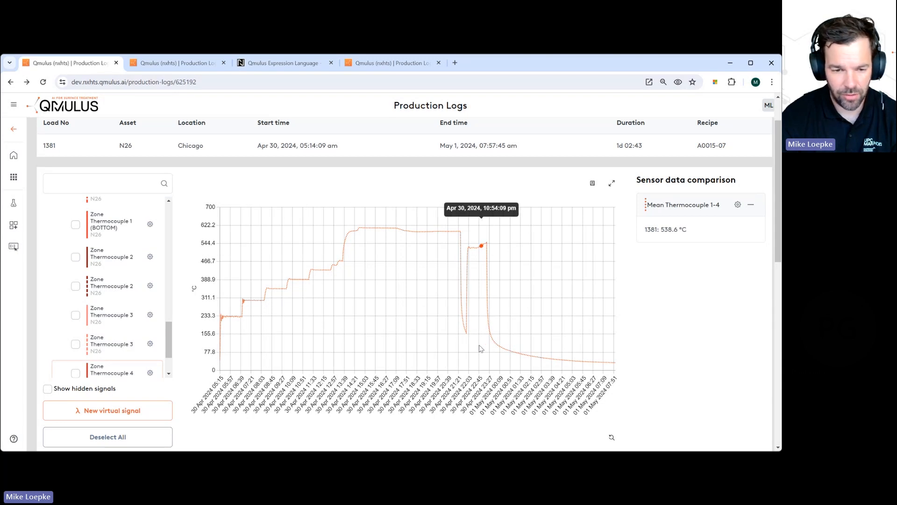
Step: Open the Mean Thermocouple 1-4 virtual signal's definition and examine its mean expression and preview chart
drag(168, 336, 169, 344)
scroll(149, 327, up, 5)
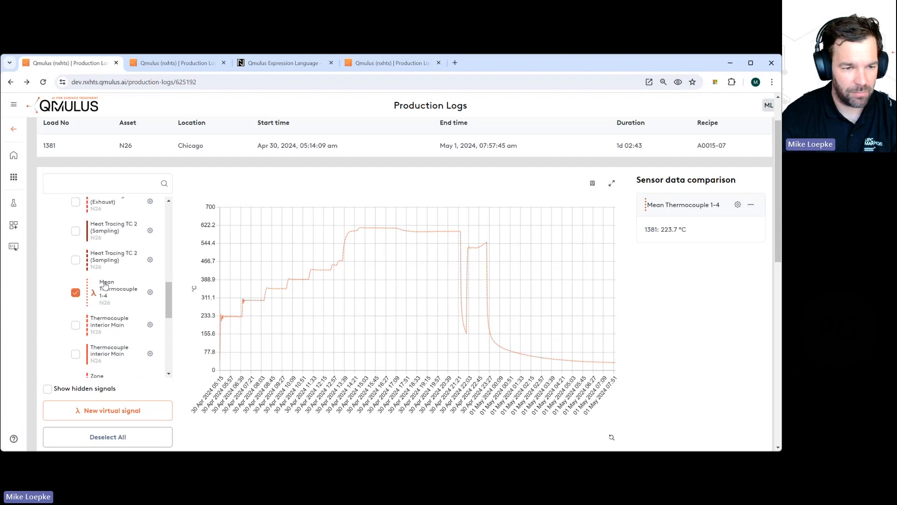
click(150, 292)
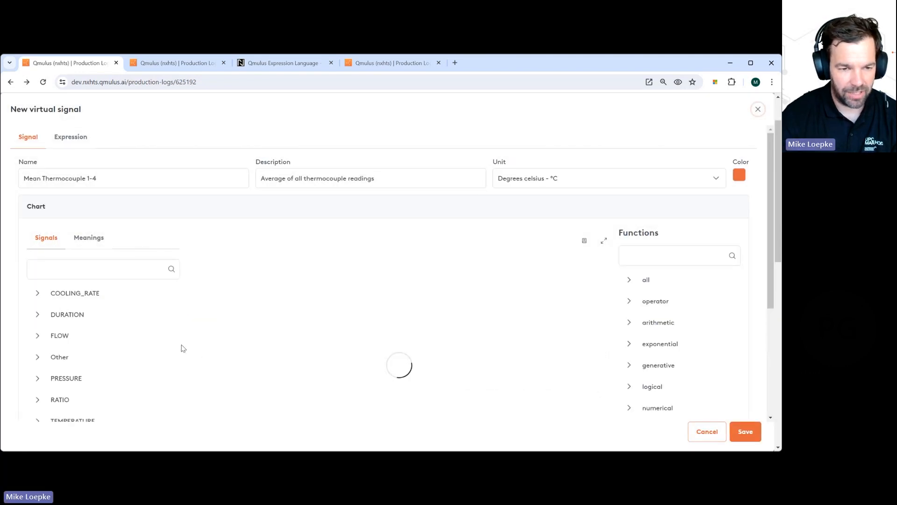
scroll(182, 332, down, 4)
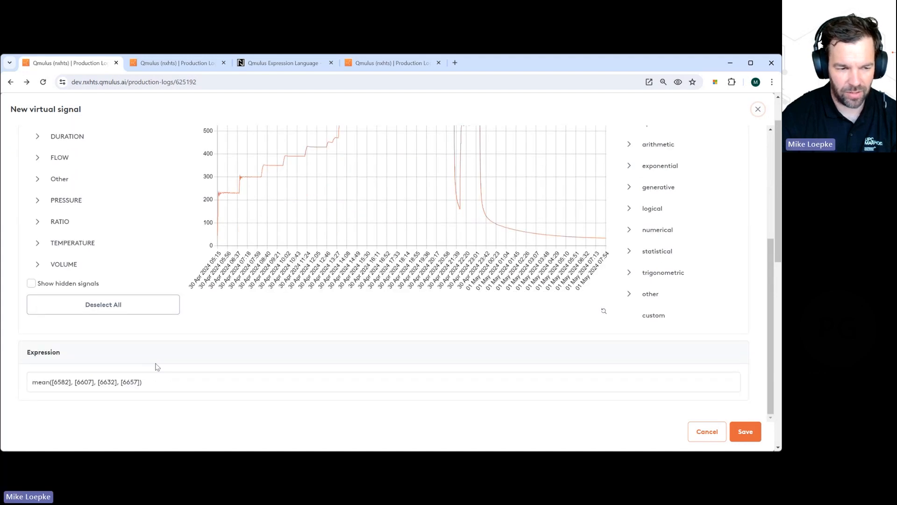
double_click(34, 384)
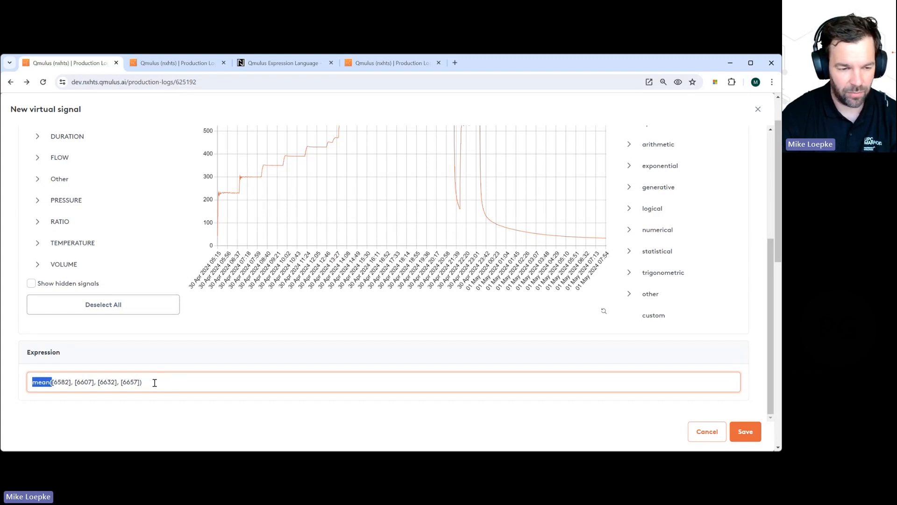
scroll(196, 307, up, 2)
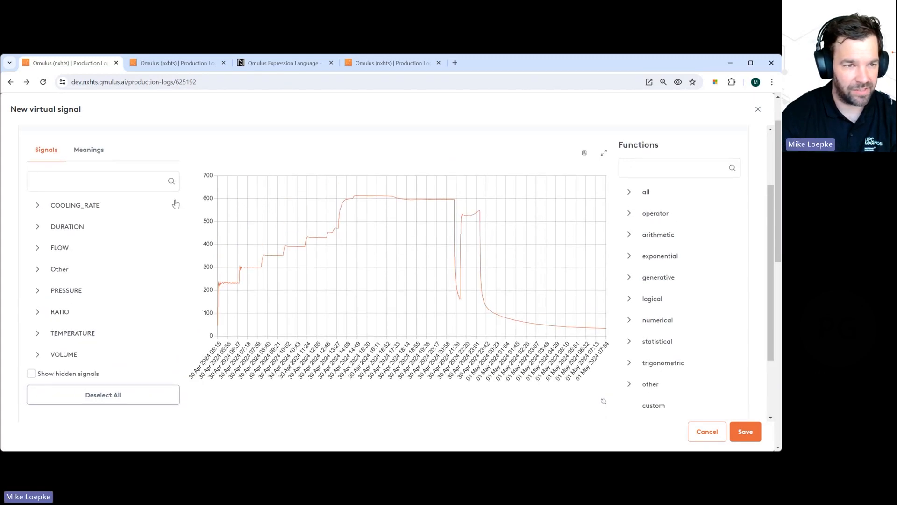
Step: In the load 1380 production log, zoom the ammonia flow chart to about 16:41–20:17 to compare MFC2A Ammonia with its 5-minute mean
click(158, 63)
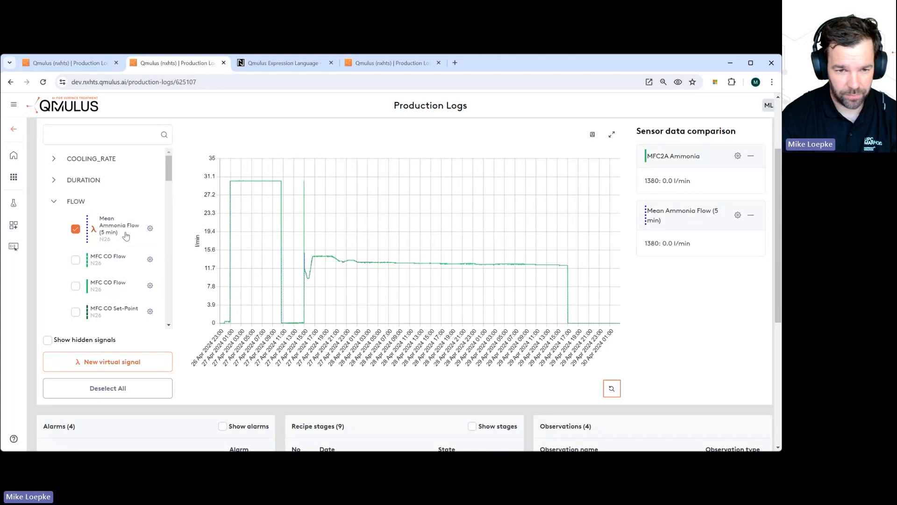
mouse_move(331, 280)
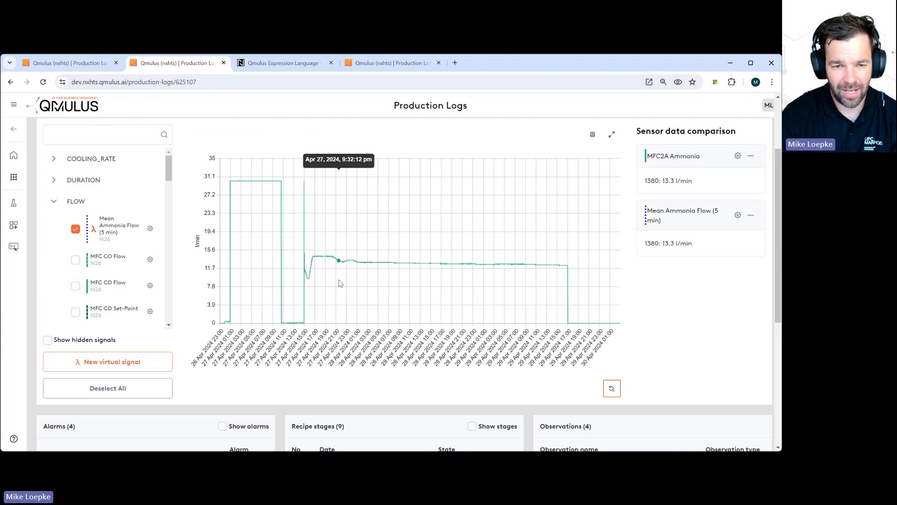
drag(310, 249, 404, 283)
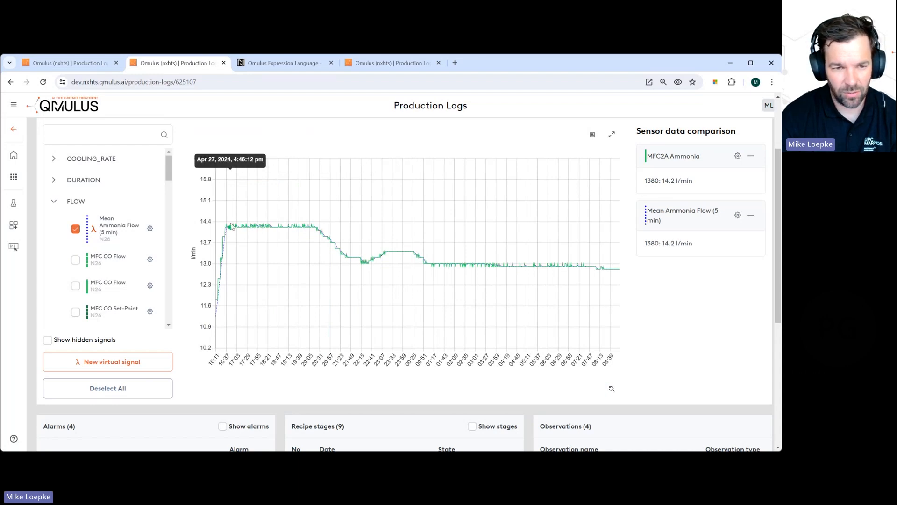
drag(227, 214, 316, 238)
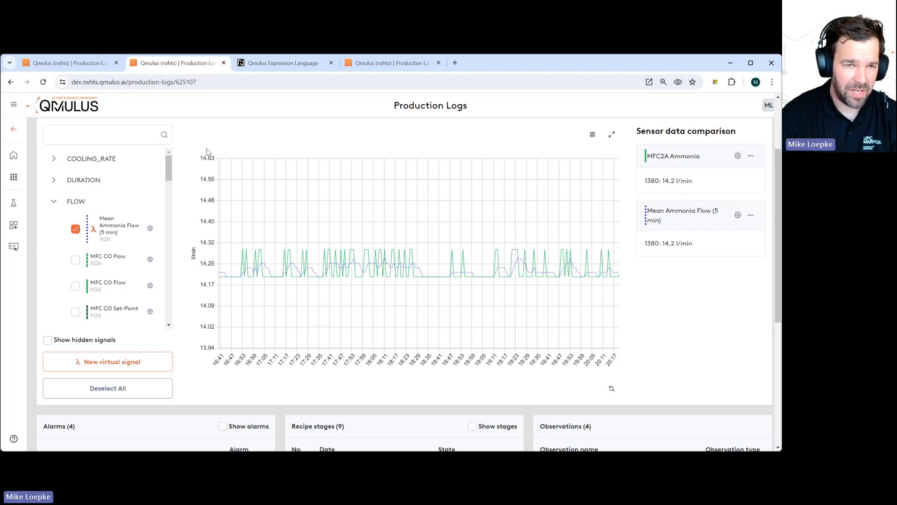
Step: Review the Qmulus Expression Language manual page, from general concepts through the operator, statistical, windowed and trigonometric function references
click(275, 64)
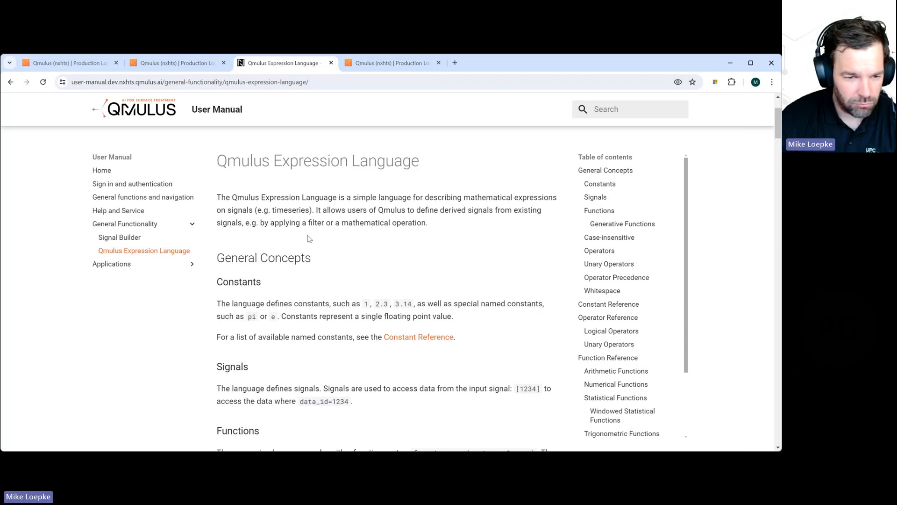
scroll(325, 355, down, 10)
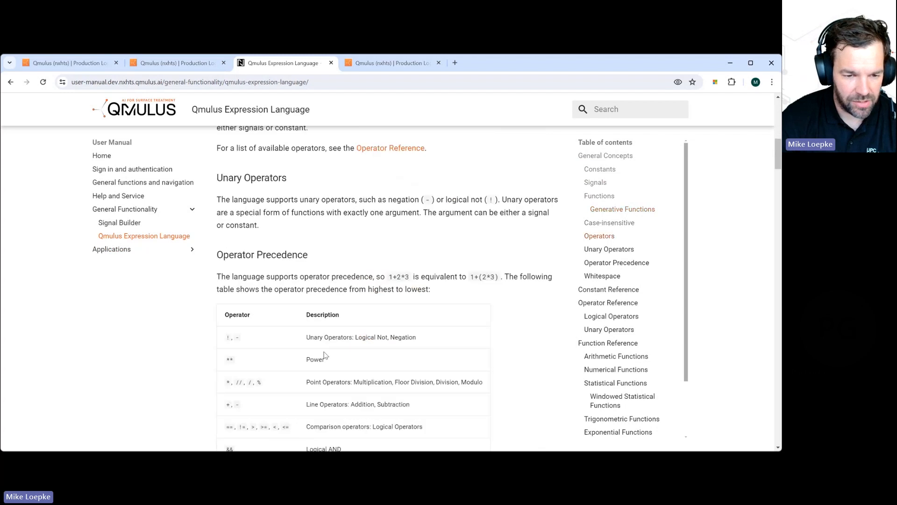
scroll(326, 355, down, 8)
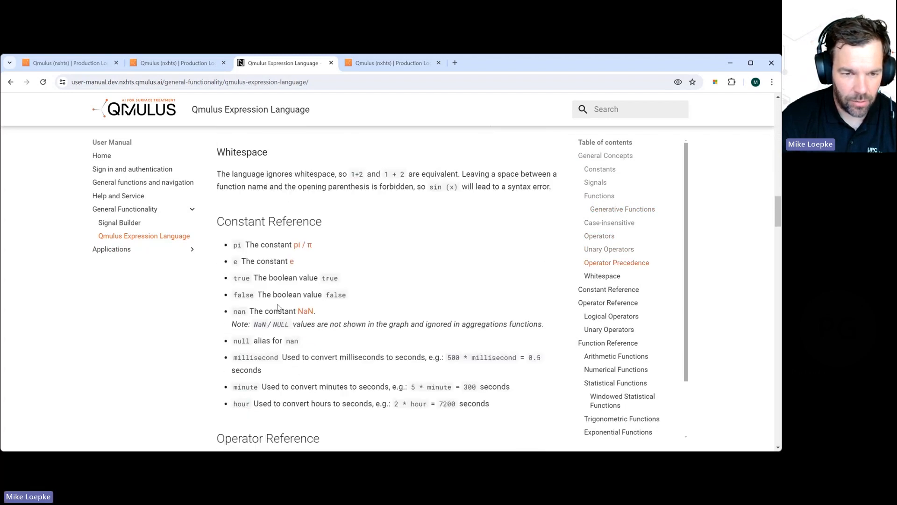
scroll(281, 313, down, 7)
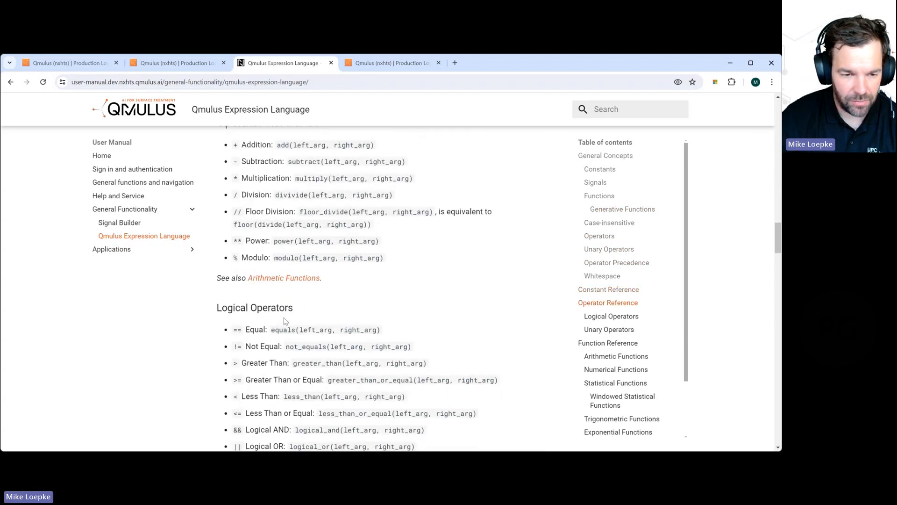
scroll(286, 321, down, 7)
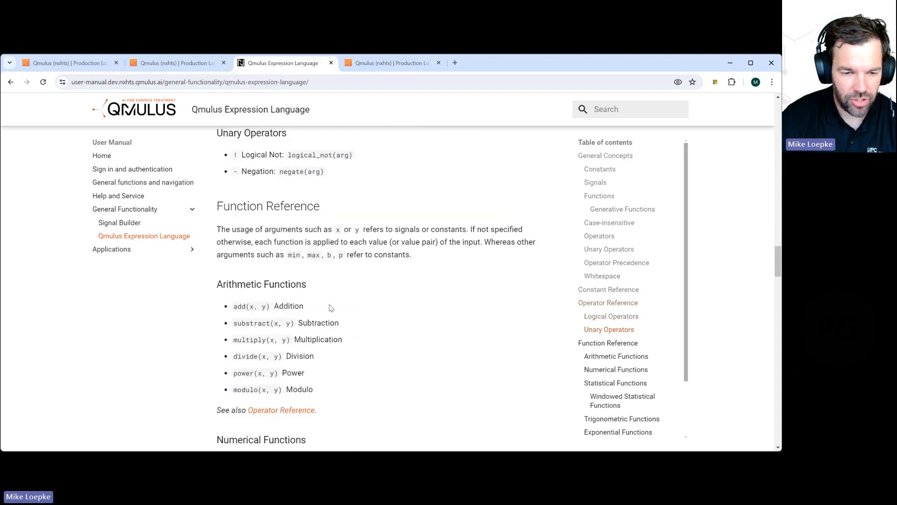
scroll(331, 308, down, 6)
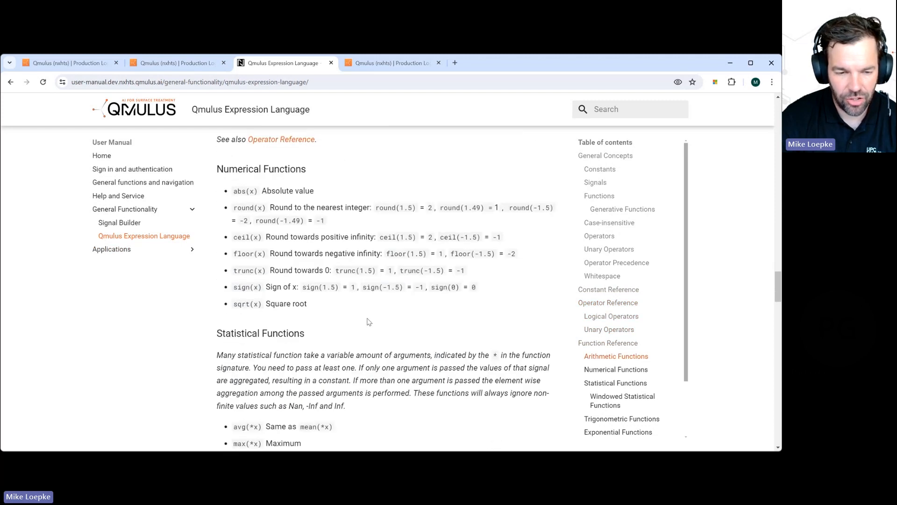
scroll(369, 322, down, 7)
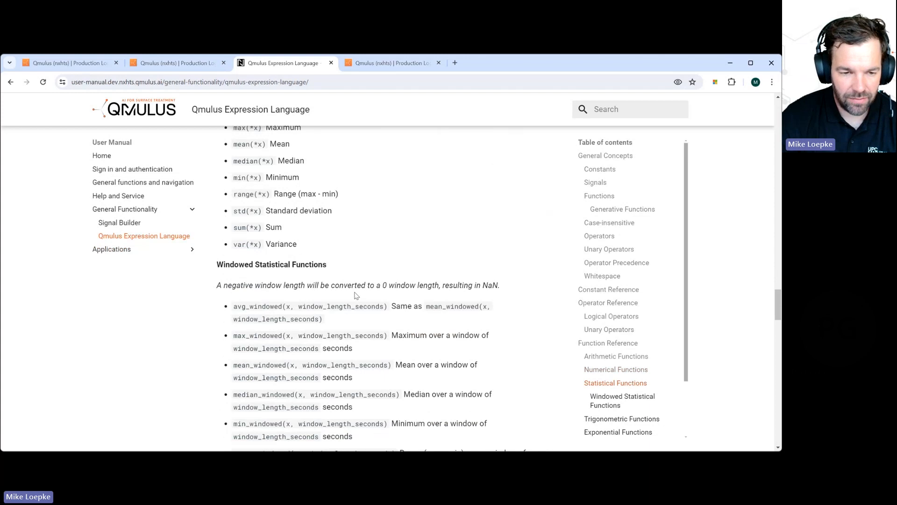
scroll(355, 294, down, 6)
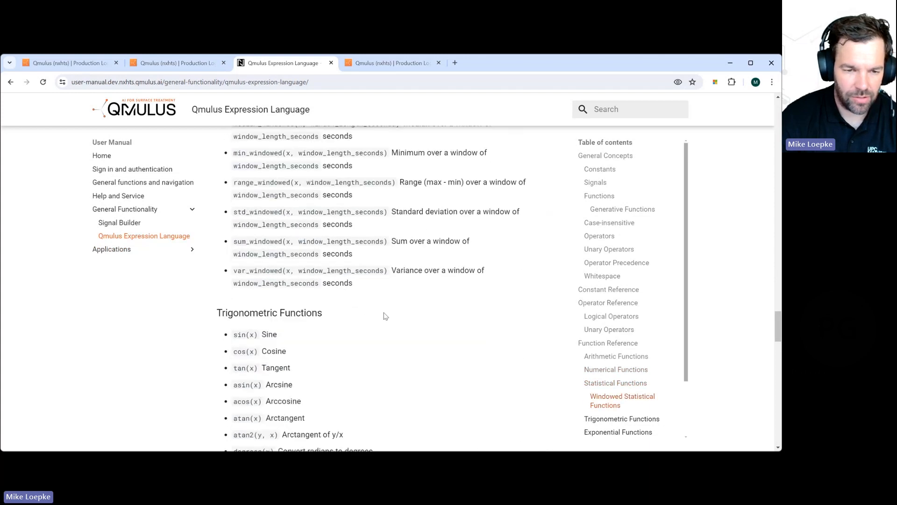
scroll(369, 280, down, 3)
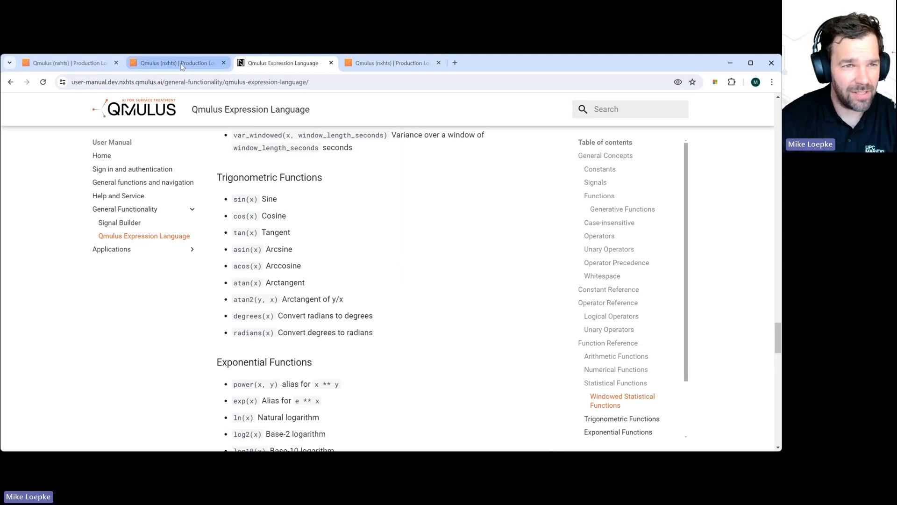
Step: Back in the load 1380 log, open the Mean Ammonia Flow (5 min) signal's definition and examine its windowed-mean expression
mouse_move(181, 67)
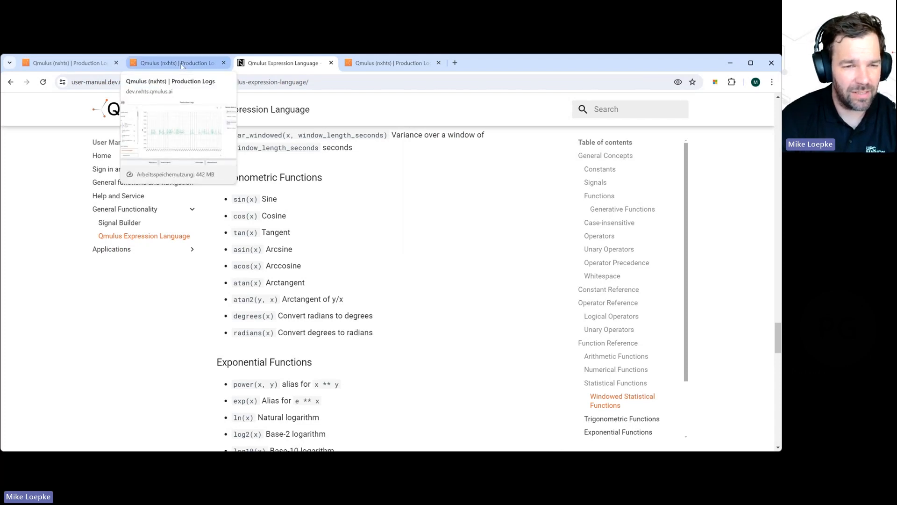
click(182, 66)
scroll(209, 276, up, 1)
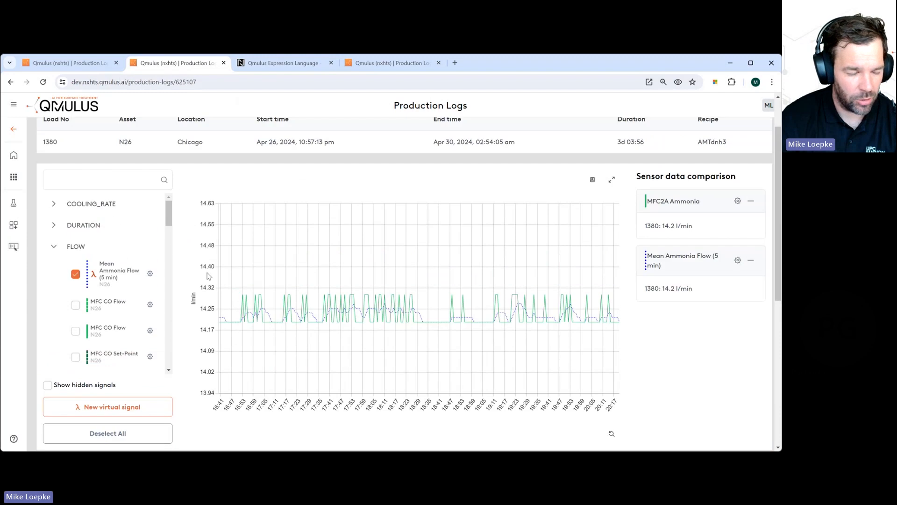
click(149, 274)
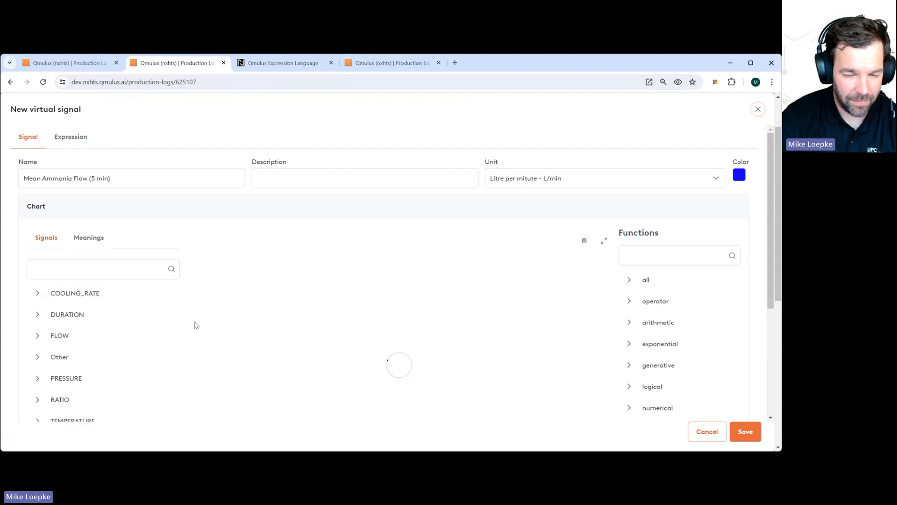
scroll(182, 335, down, 3)
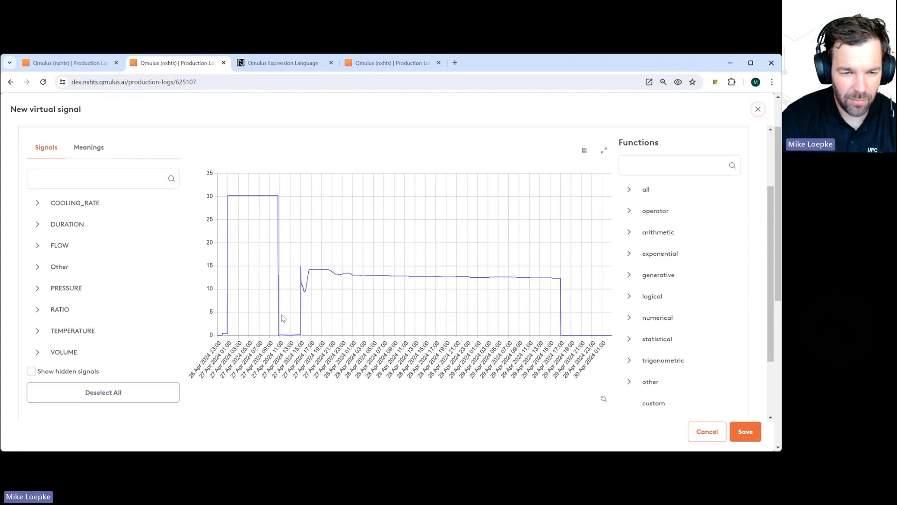
scroll(212, 374, down, 1)
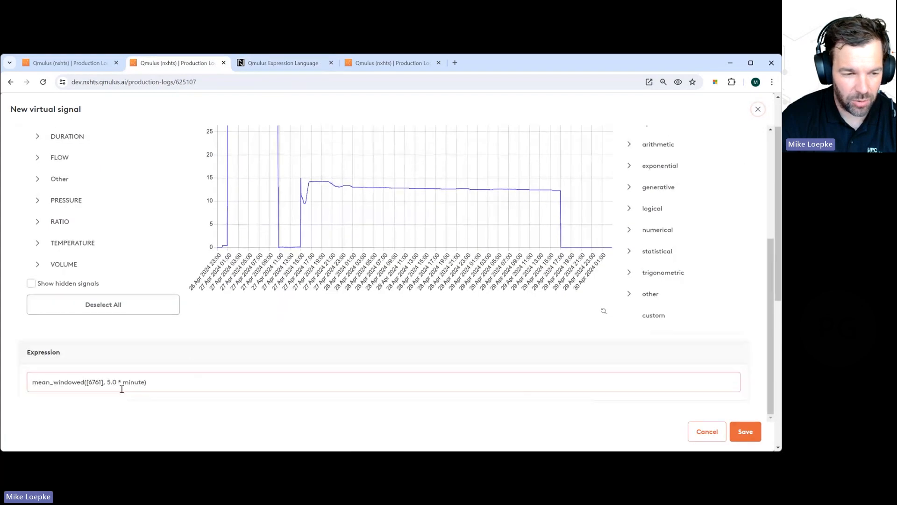
click(35, 386)
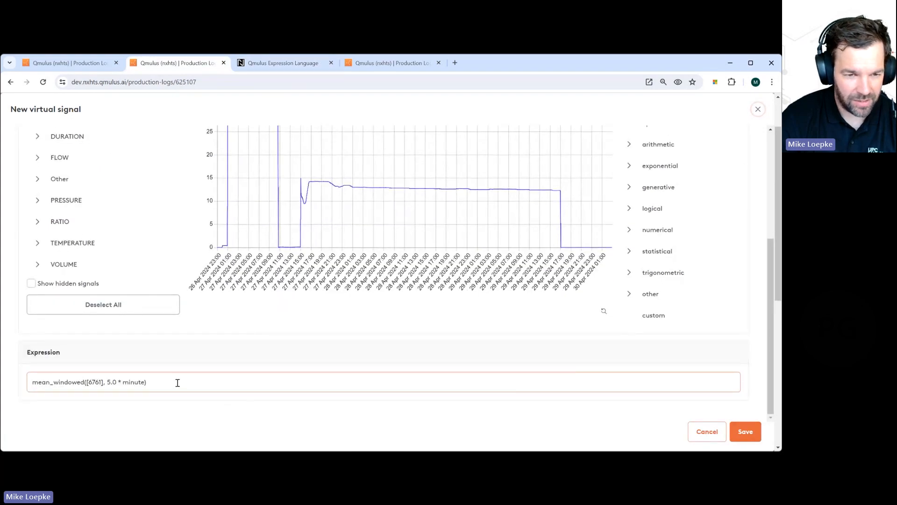
click(123, 382)
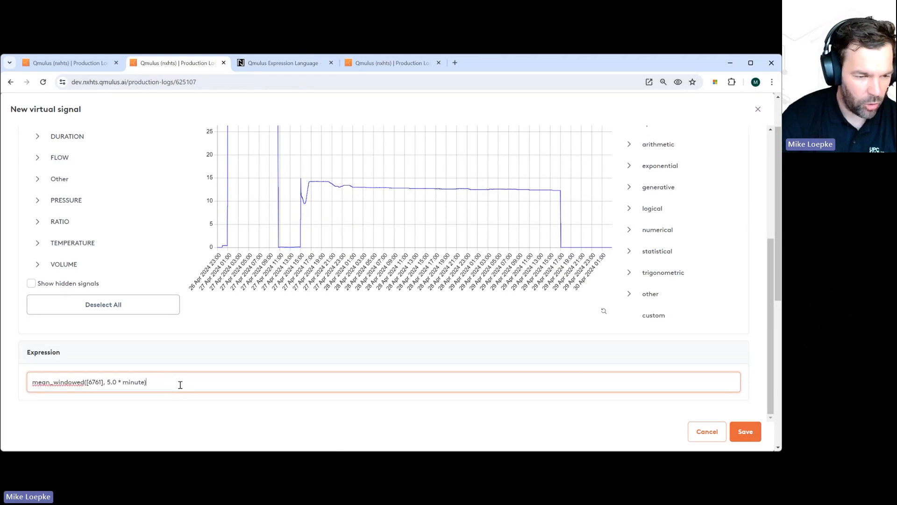
scroll(627, 208, up, 1)
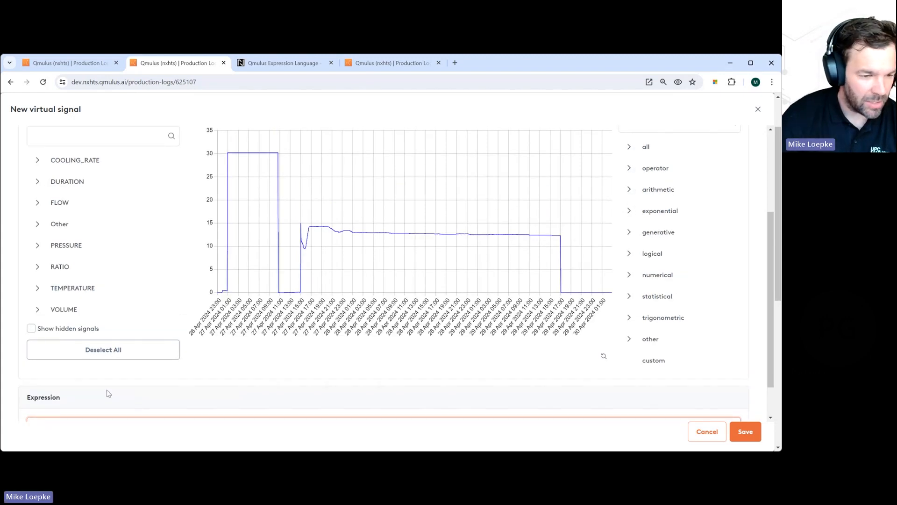
Step: Delete the [6761] signal reference from the mean_windowed expression of Mean Ammonia Flow (5 min)
scroll(109, 392, down, 1)
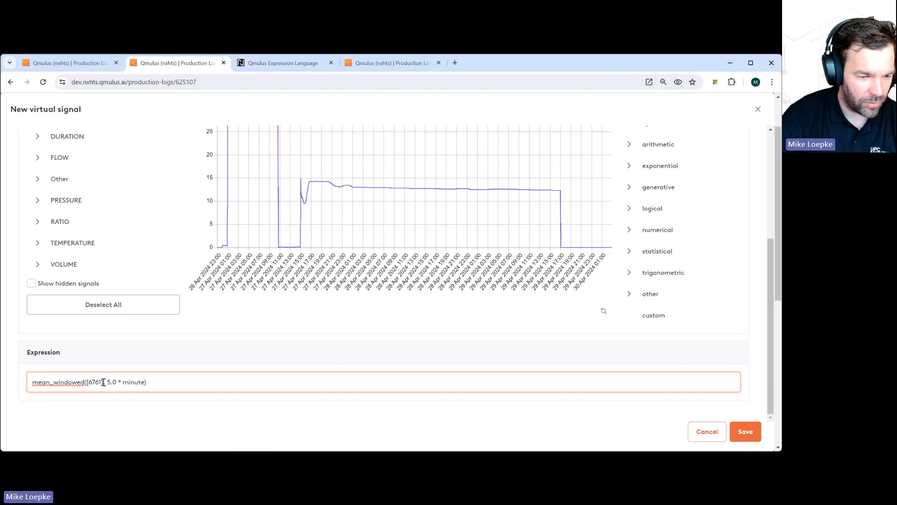
drag(104, 382, 92, 383)
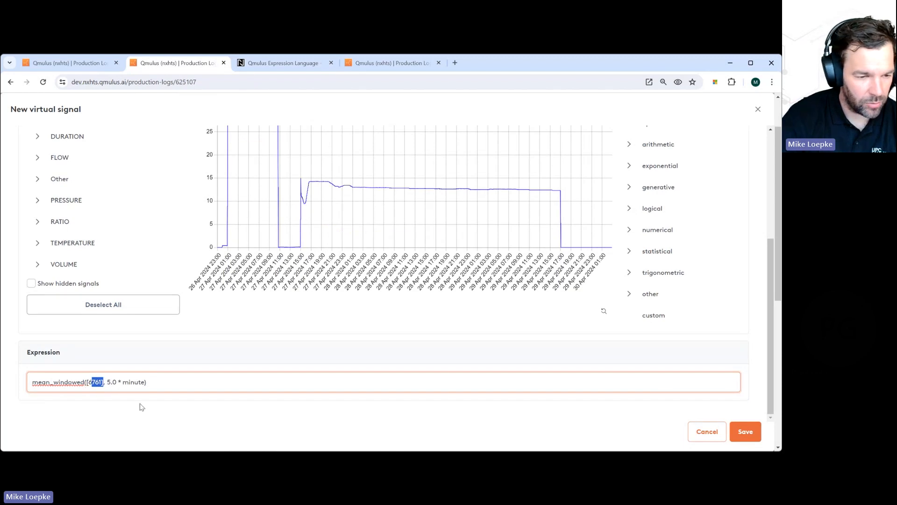
key(BackSpace)
key(BackSpace)
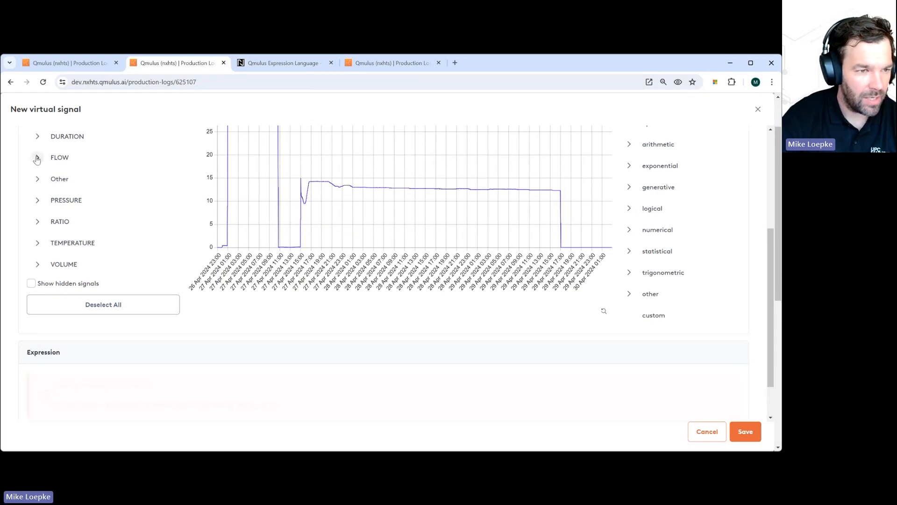
Step: Insert the MFC2A Ammonia signal from the FLOW group into the mean_windowed expression, check its reference, and collapse the group
click(37, 157)
scroll(100, 280, down, 1)
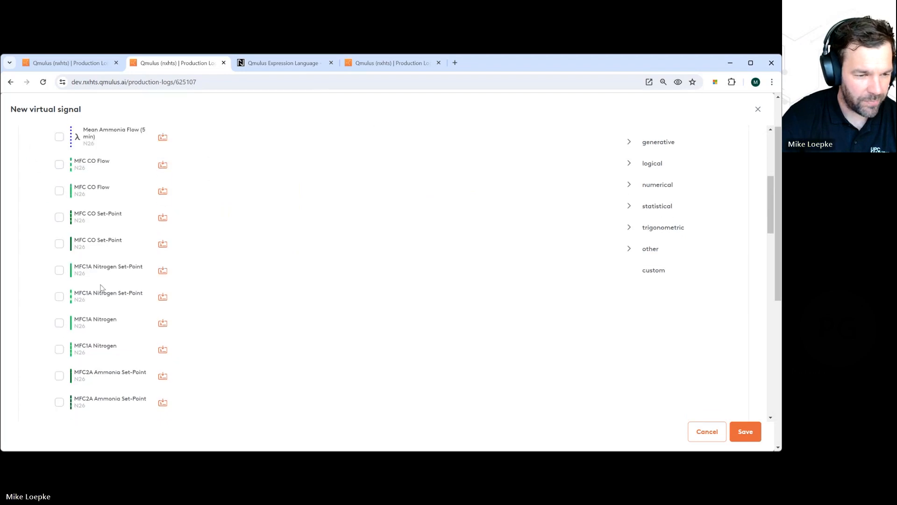
scroll(101, 288, down, 2)
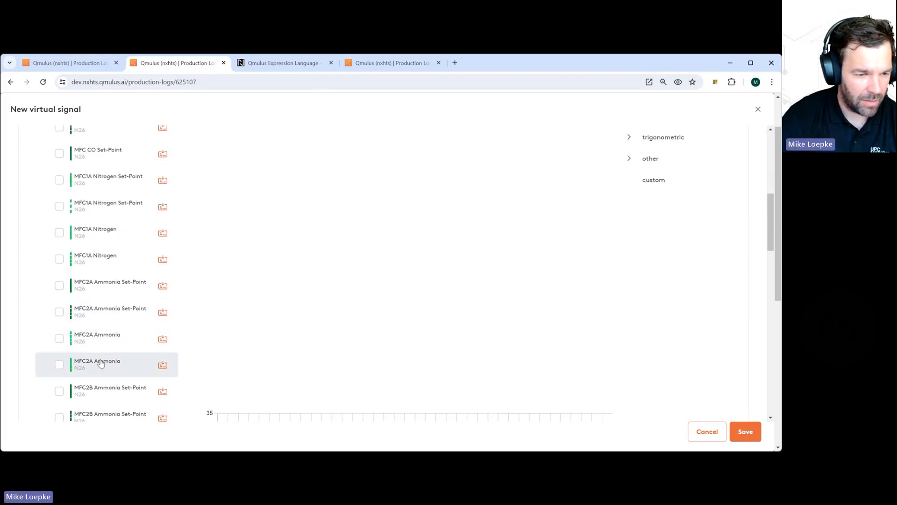
scroll(150, 367, down, 1)
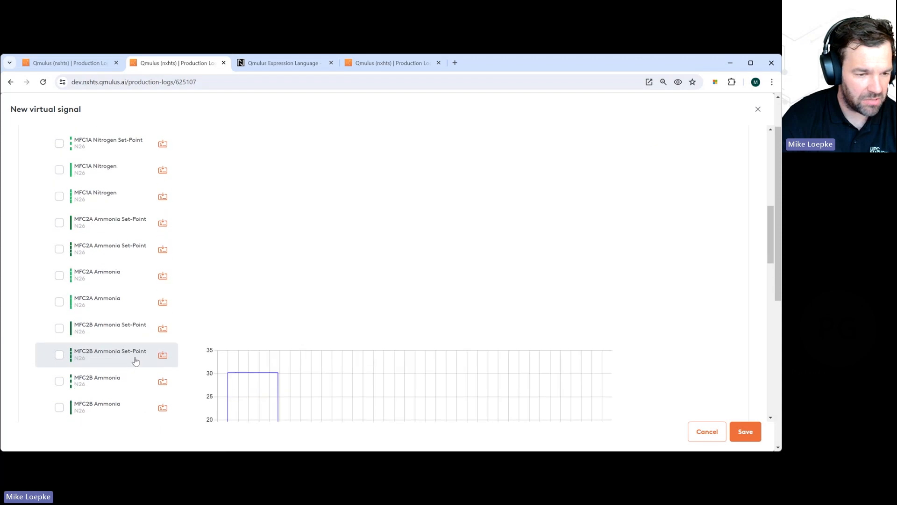
scroll(135, 360, down, 1)
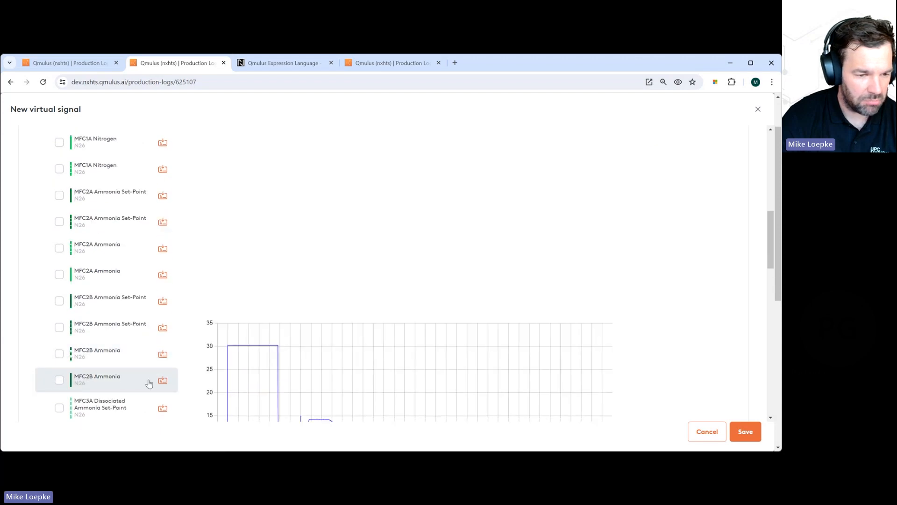
click(162, 277)
scroll(174, 344, down, 5)
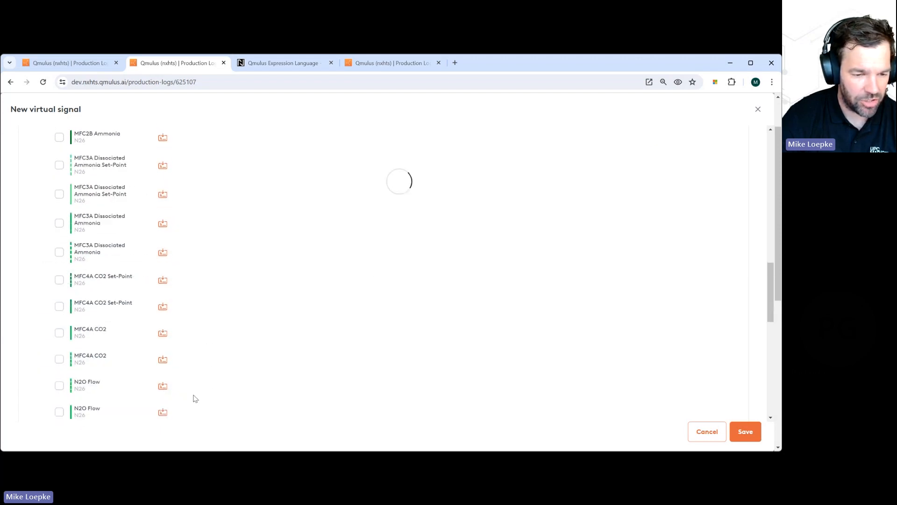
scroll(191, 393, down, 10)
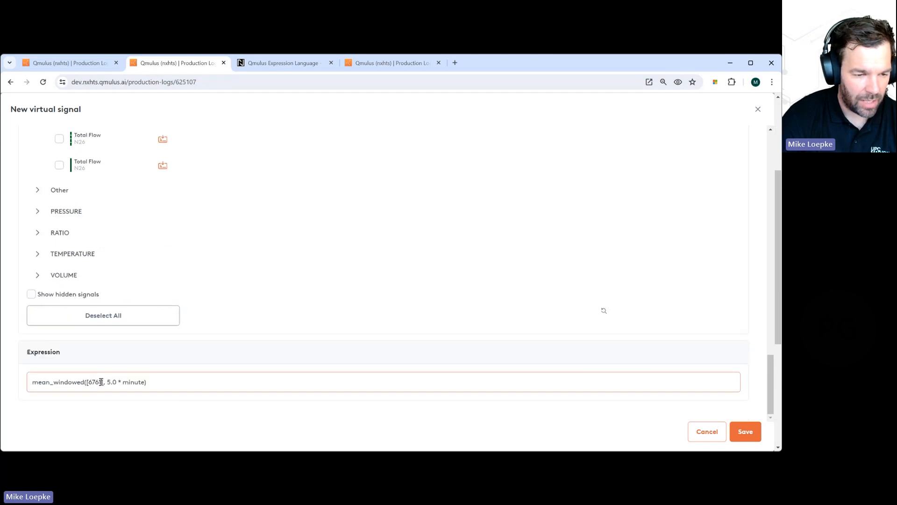
double_click(101, 382)
click(161, 387)
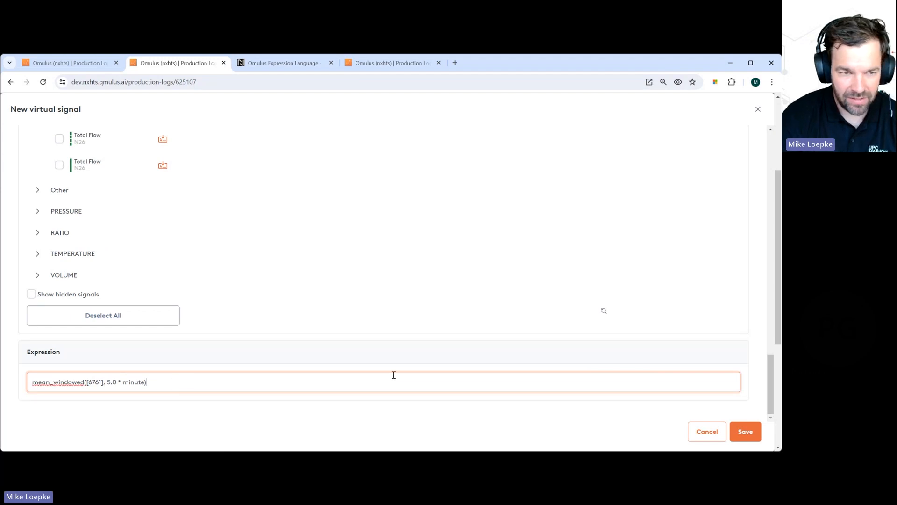
scroll(287, 344, up, 15)
scroll(66, 225, up, 5)
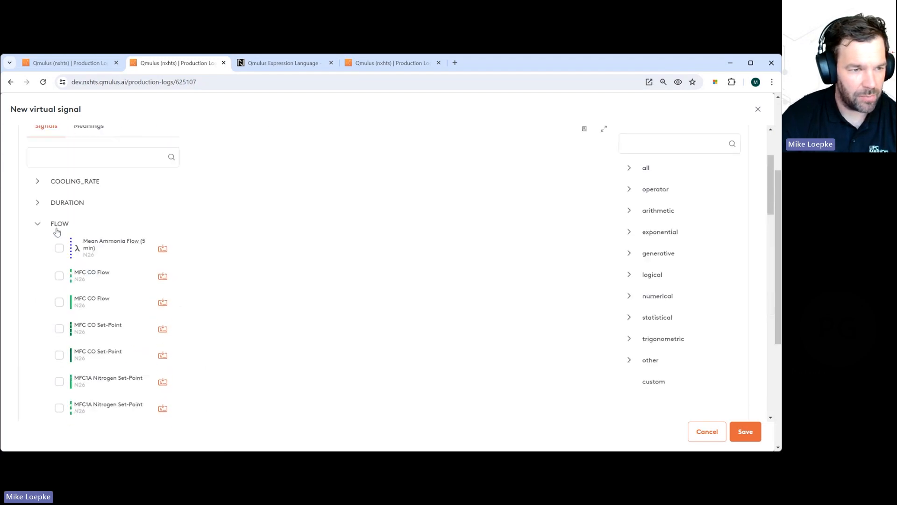
click(37, 223)
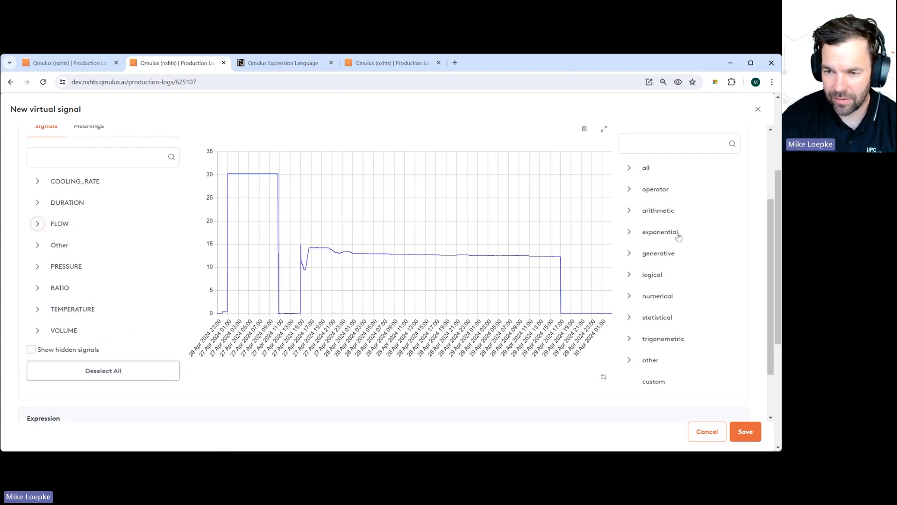
Step: Search the functions for "gradie" and replace mean_windowed in the expression with gradient_windowed(a, dx_seconds)
scroll(374, 318, down, 2)
double_click(61, 382)
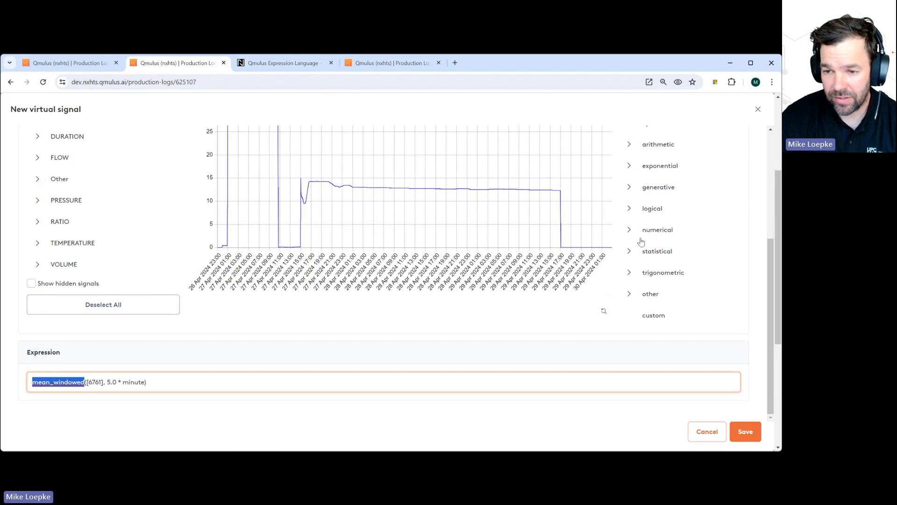
scroll(674, 172, up, 3)
click(651, 167)
text(gradie)
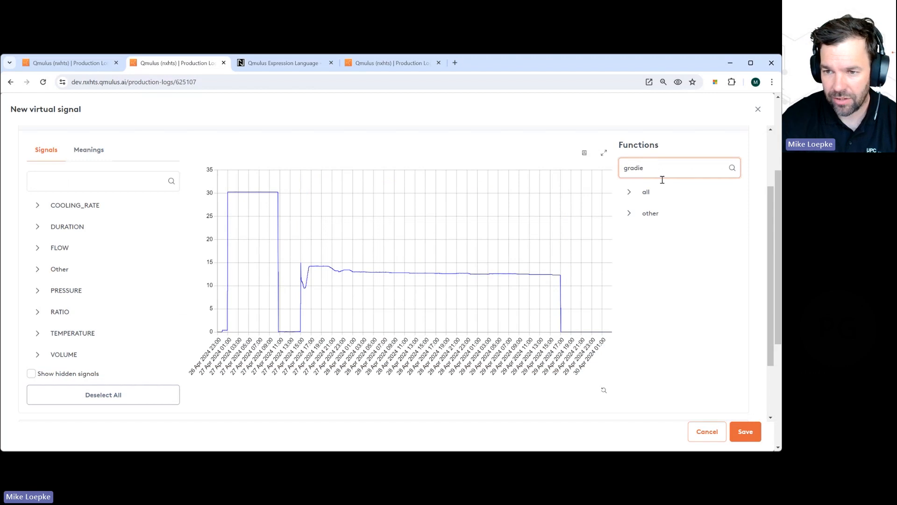
click(629, 213)
scroll(649, 276, down, 1)
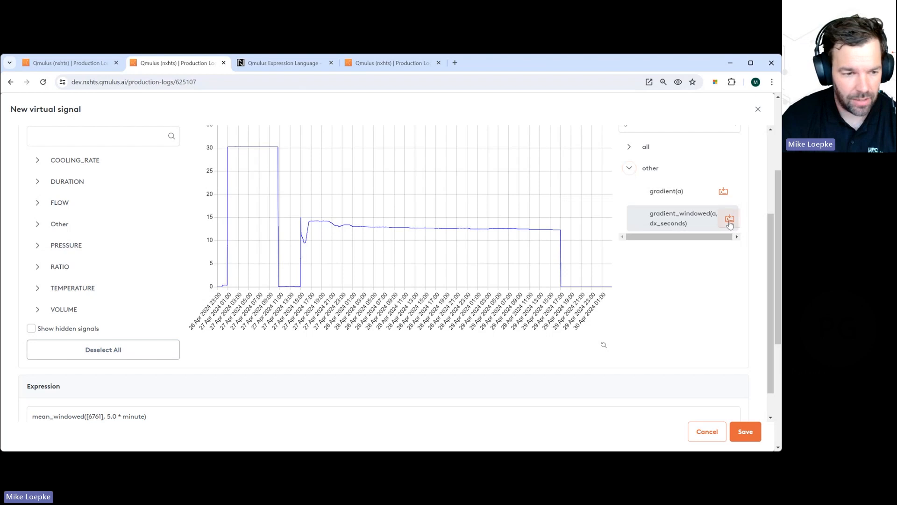
click(729, 218)
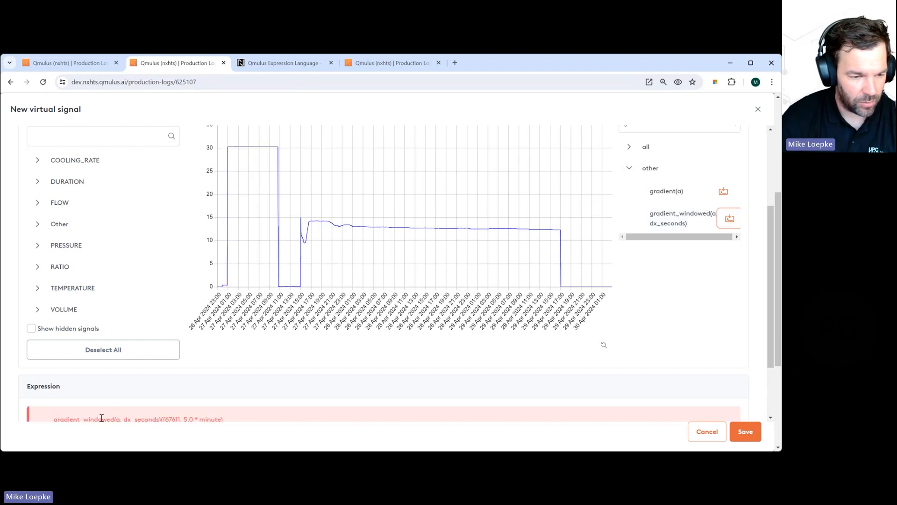
Step: Remove the placeholder arguments so the expression reads gradient_windowed([6761], 5.0 * minute), and review the preview chart and naming fields
scroll(106, 401, down, 2)
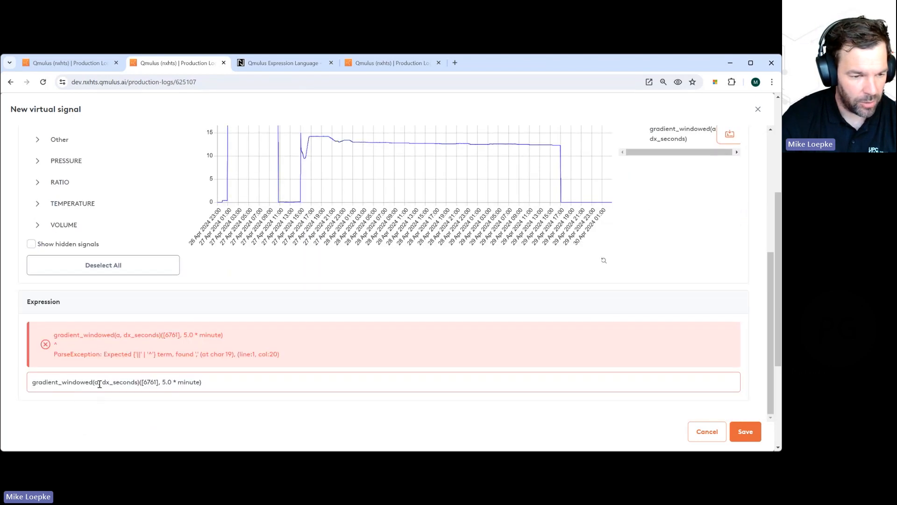
drag(95, 383, 136, 384)
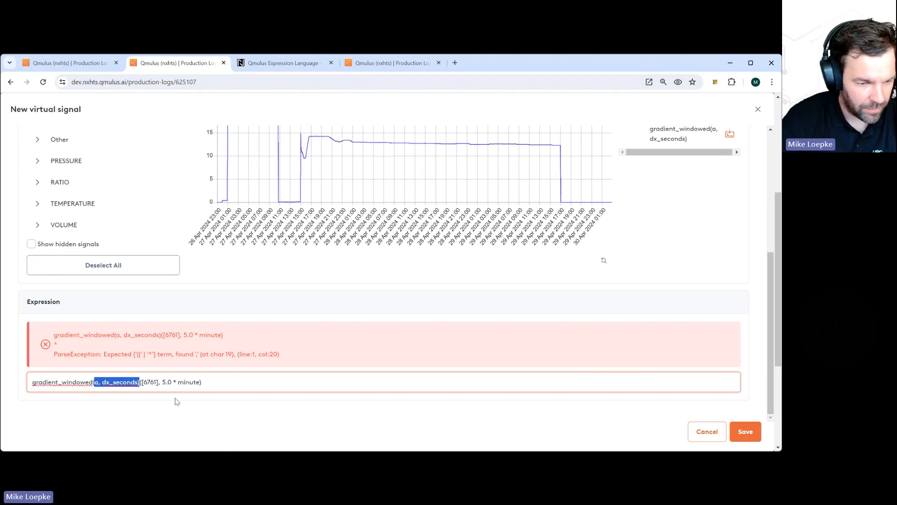
key(BackSpace)
key(BackSpace)
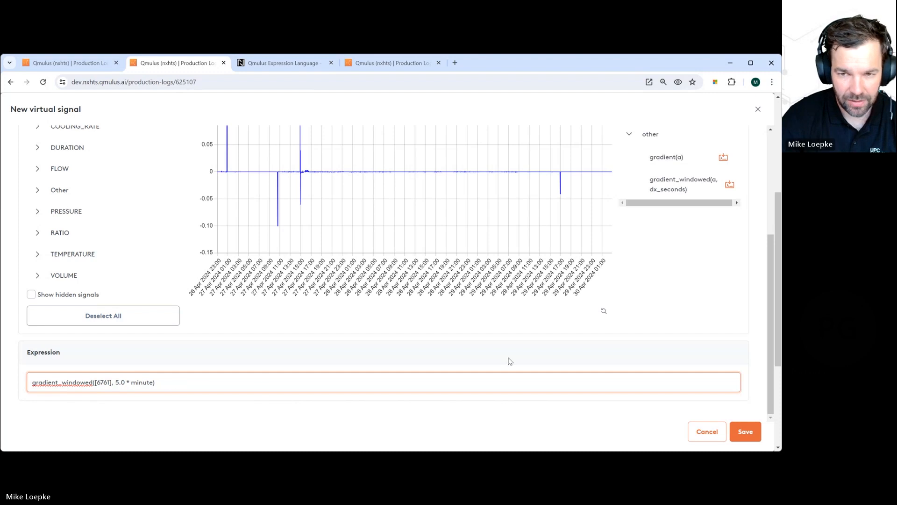
scroll(523, 346, up, 4)
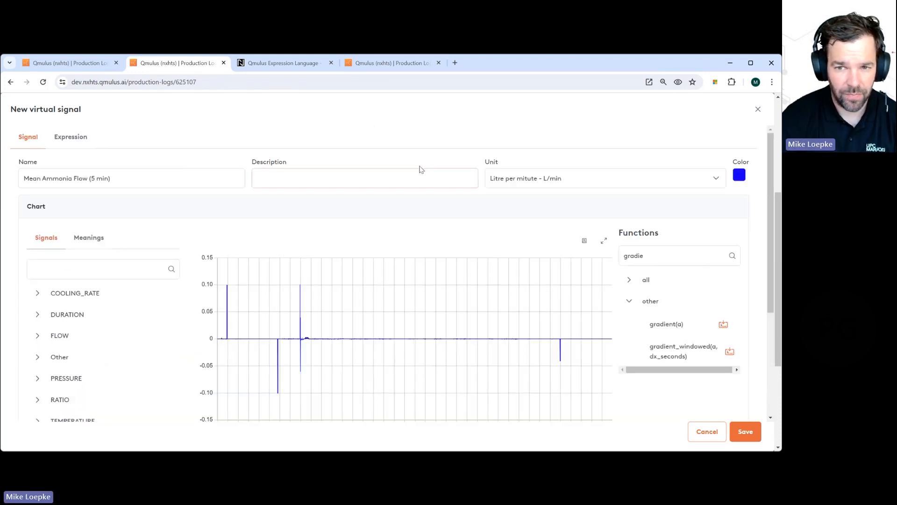
click(107, 181)
click(292, 173)
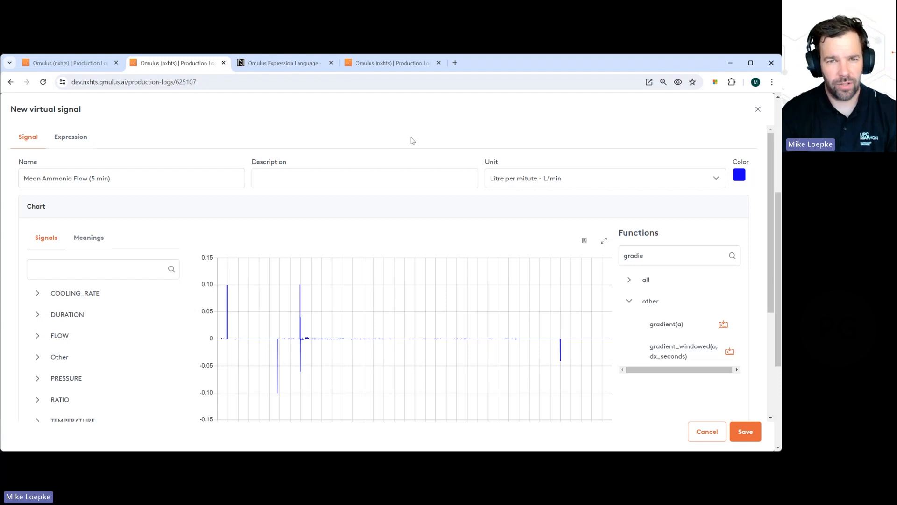
Step: Switch to the load comparison tab and compare Fce Temp and Heating duration across the four S2 loads
click(383, 65)
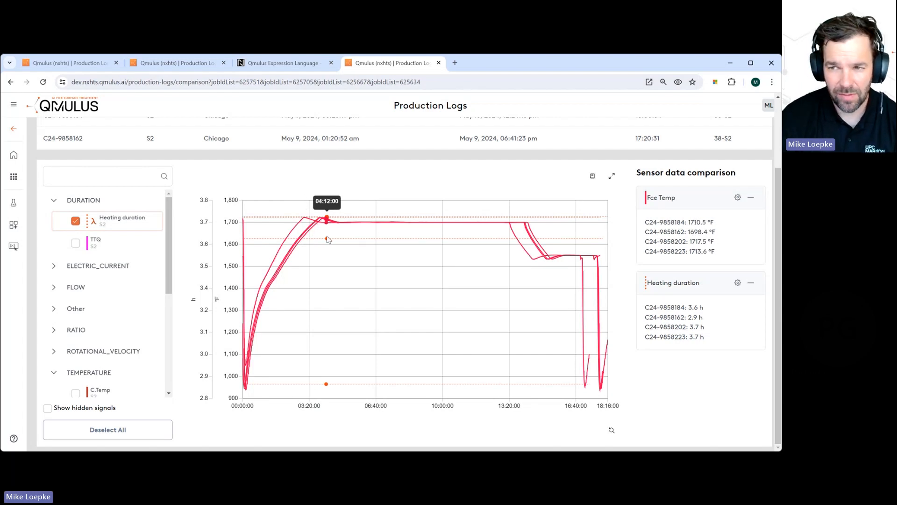
scroll(323, 238, up, 1)
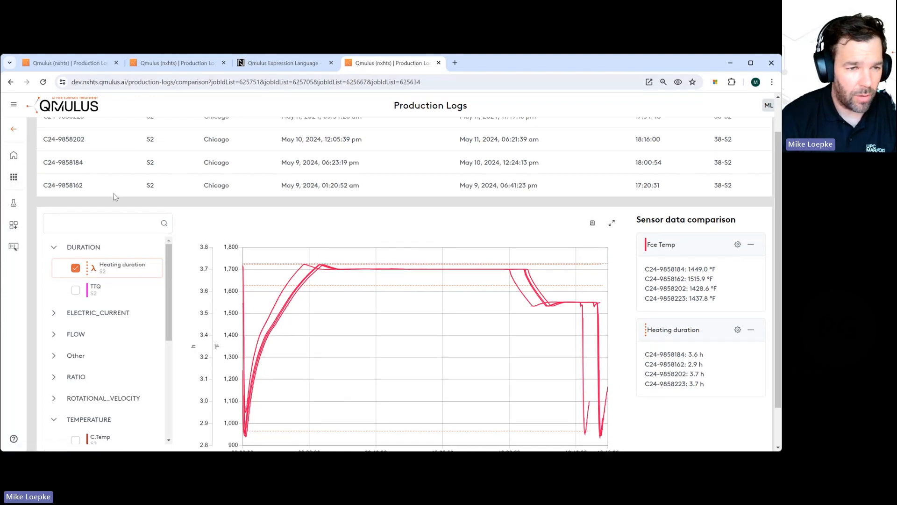
scroll(114, 193, up, 1)
Step: Return to the production logs list, filter it by the S2 asset in Chicago, and open load C24-9858237
click(14, 129)
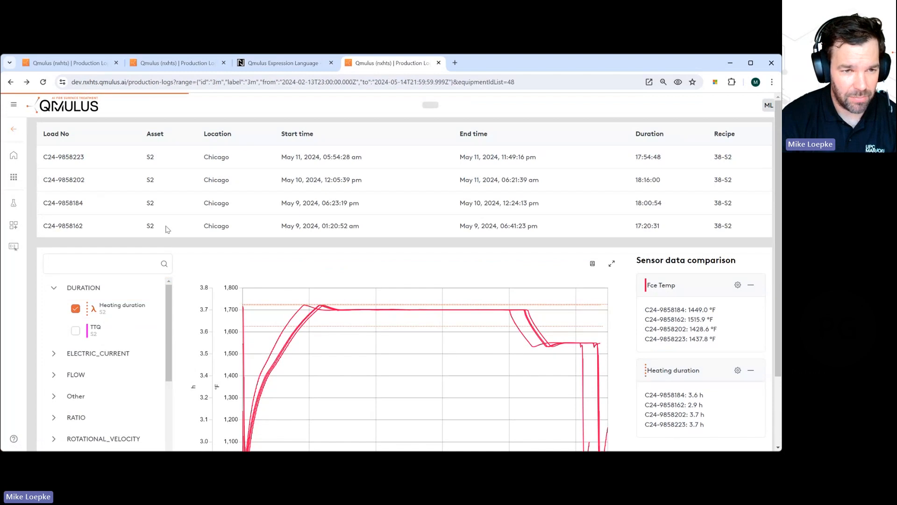
click(286, 235)
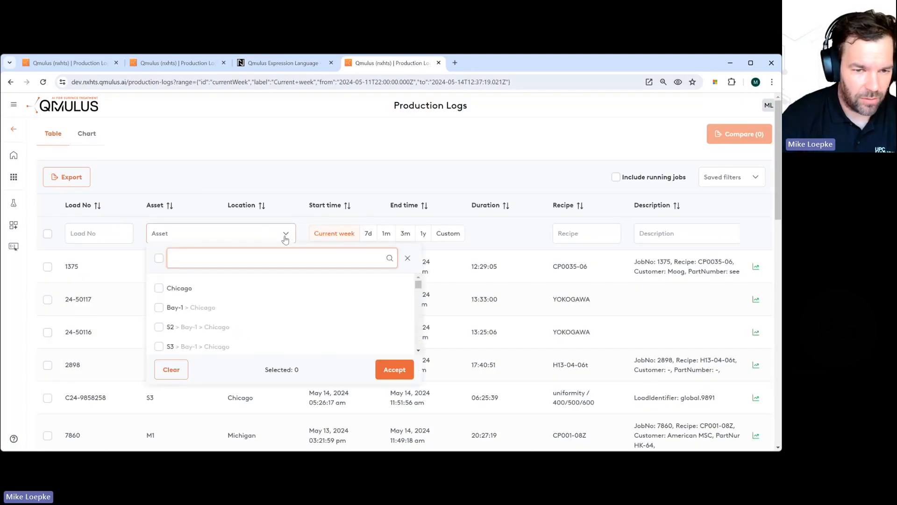
text(S)
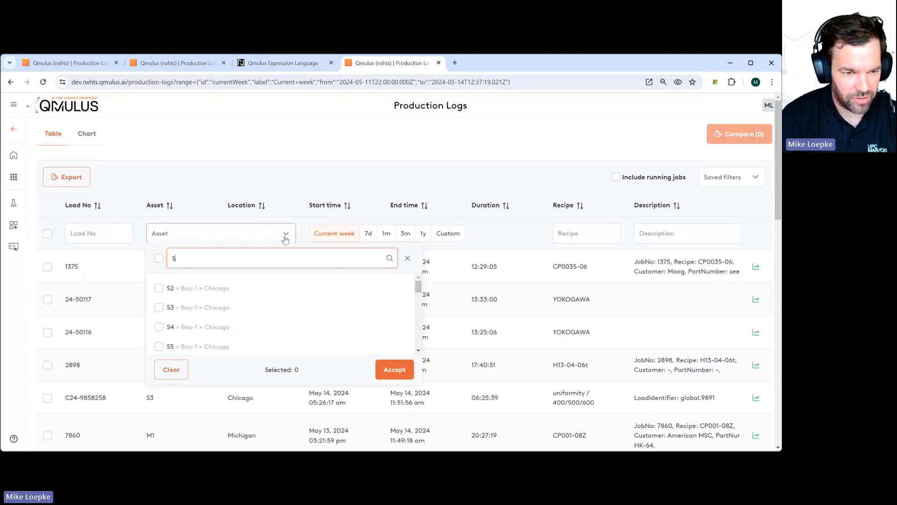
text(2)
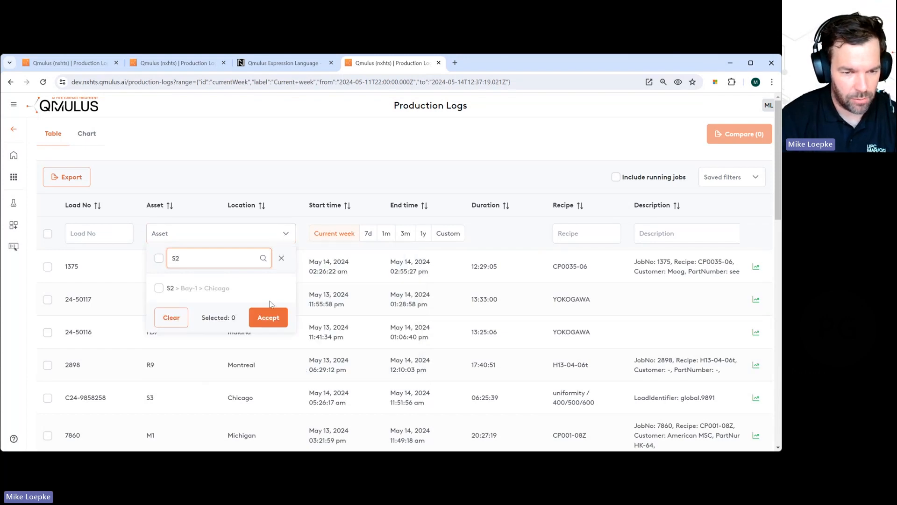
click(267, 320)
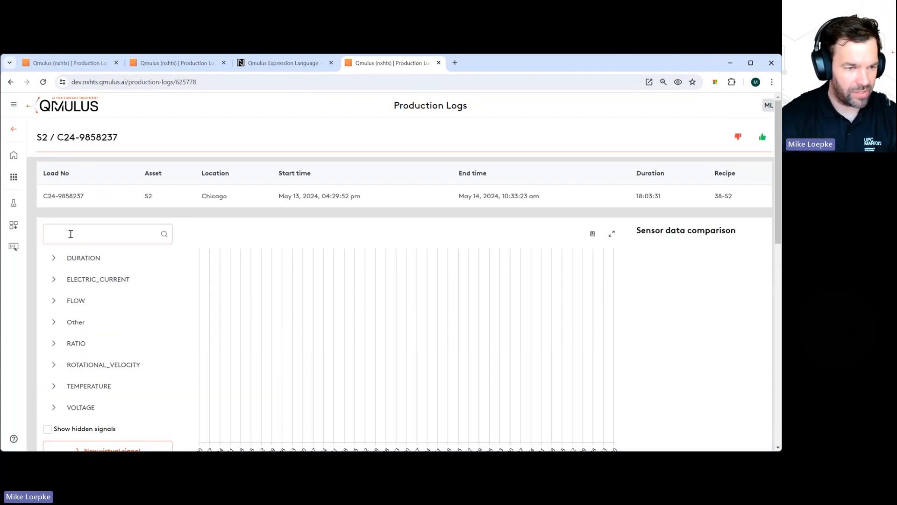
Step: Expand the DURATION signals and open the definition of the Heating duration virtual signal
click(50, 257)
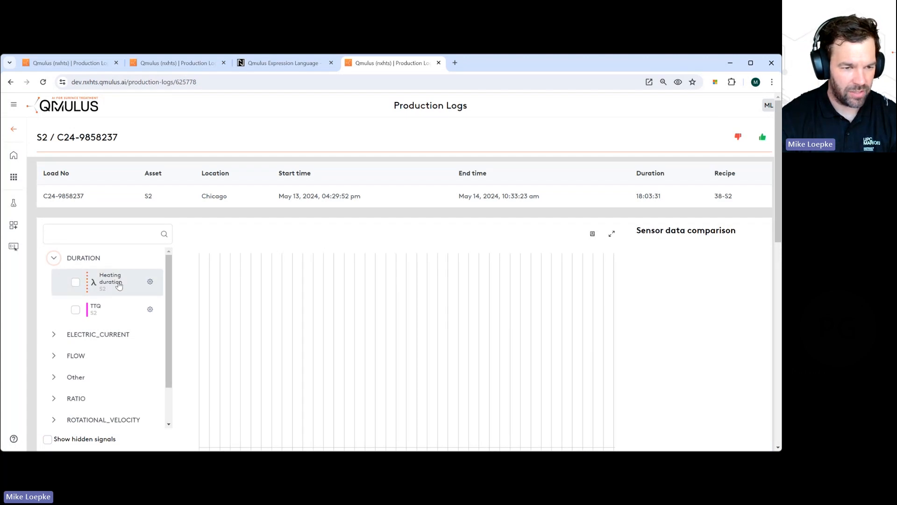
scroll(125, 275, down, 1)
scroll(140, 280, up, 1)
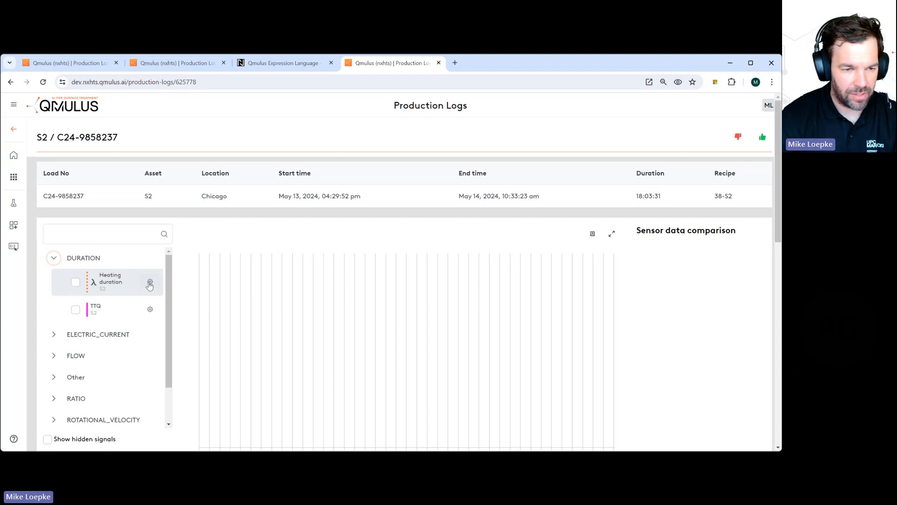
click(150, 282)
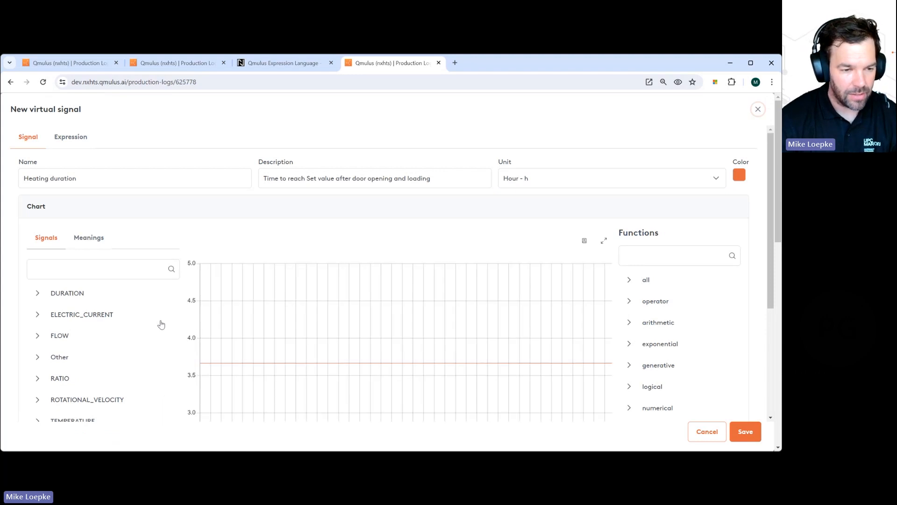
Step: Examine Heating duration's preview chart, its max(count_seconds(...)) expression built on gradient_windowed, and its name and description
scroll(160, 324, down, 2)
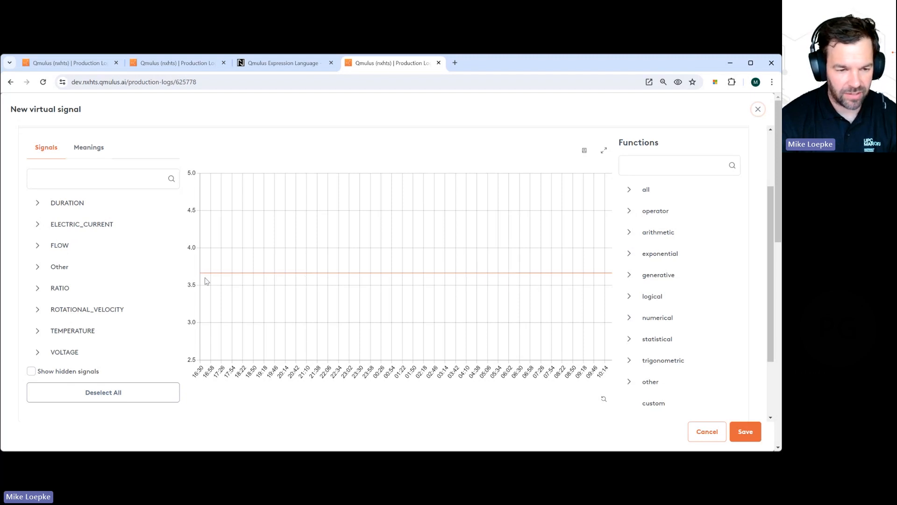
scroll(203, 278, down, 1)
scroll(188, 296, down, 1)
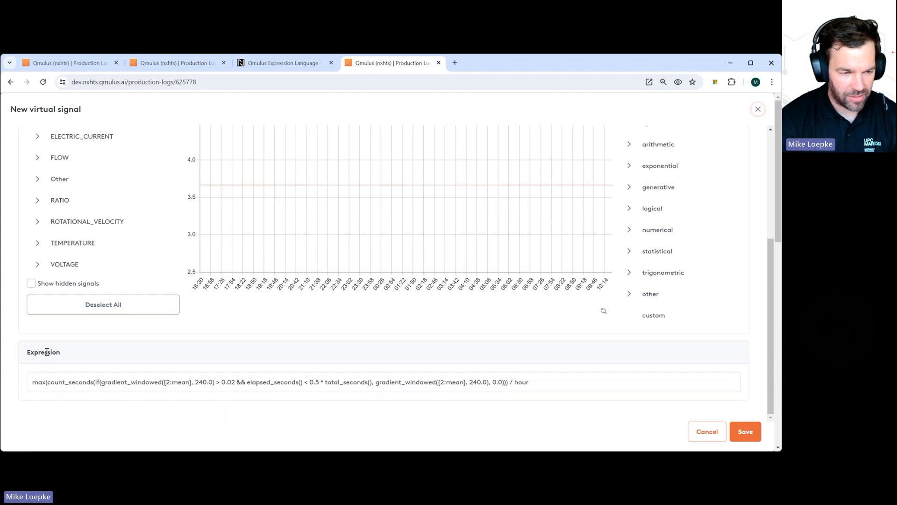
click(548, 380)
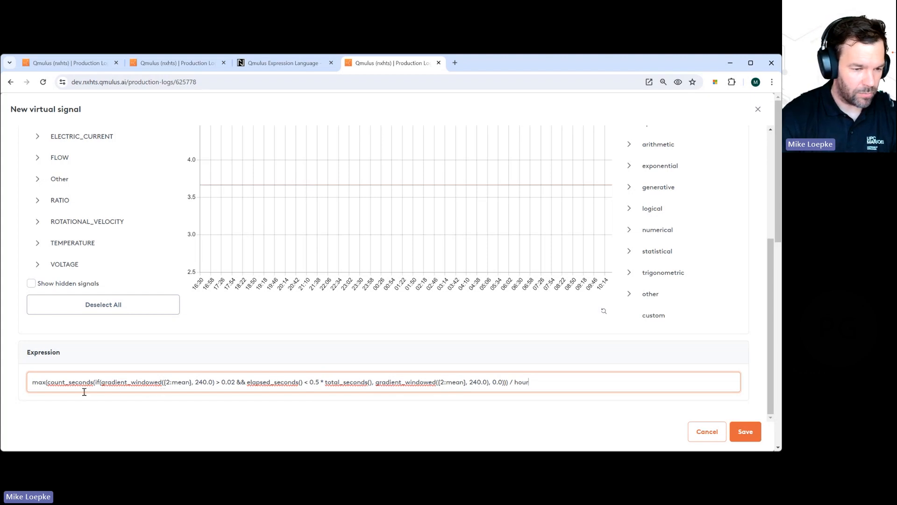
scroll(254, 290, up, 1)
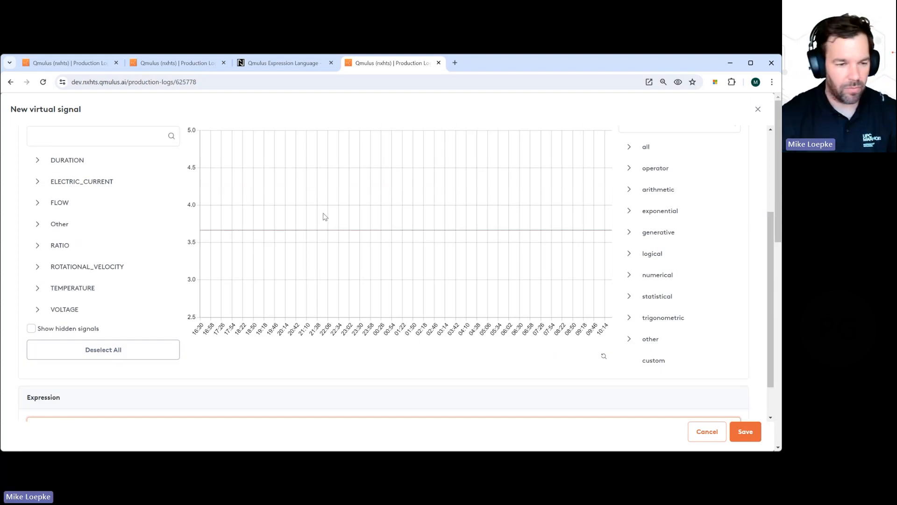
scroll(266, 259, down, 1)
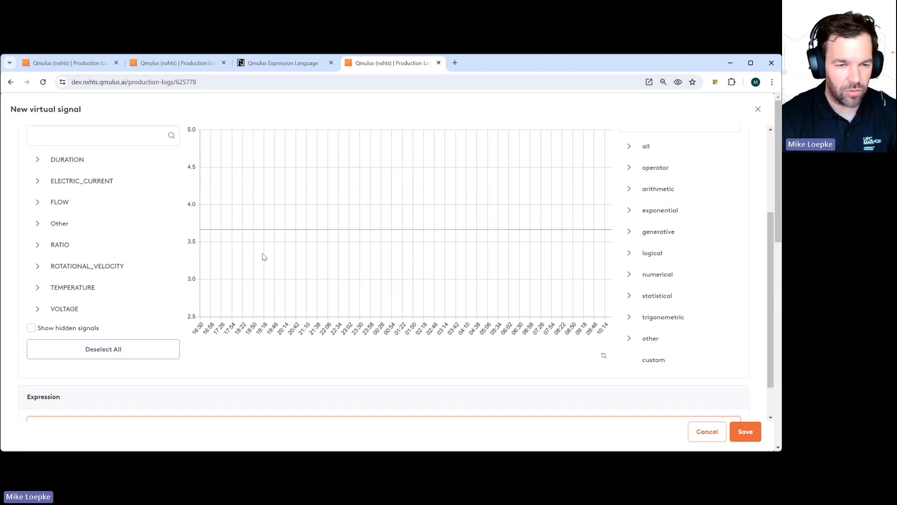
scroll(321, 285, up, 1)
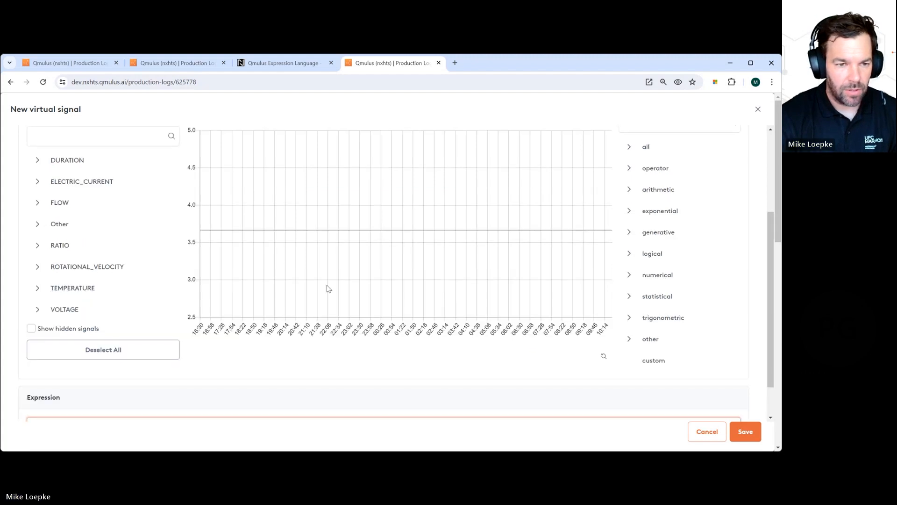
scroll(296, 307, down, 1)
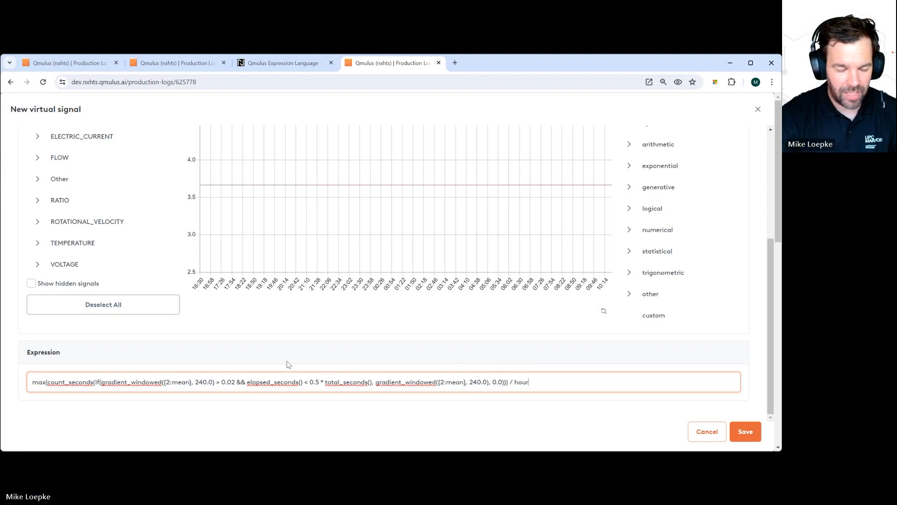
scroll(95, 415, up, 1)
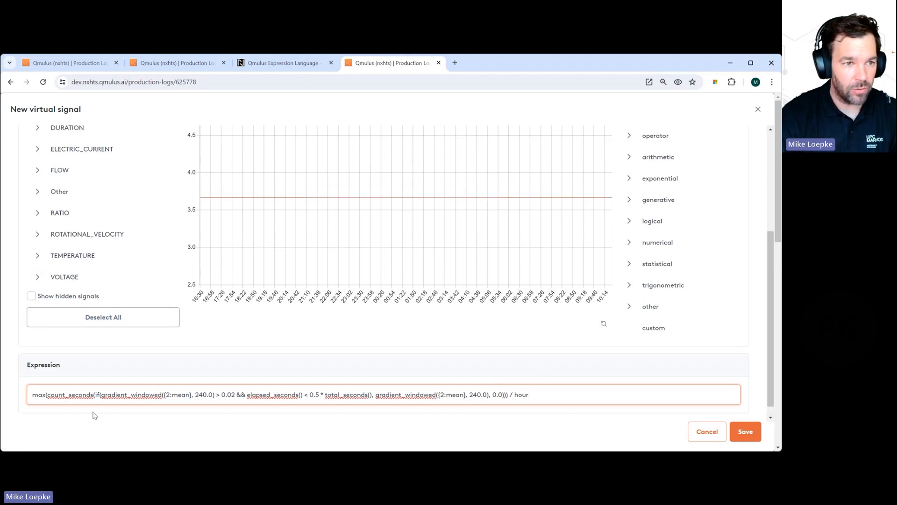
scroll(95, 416, up, 3)
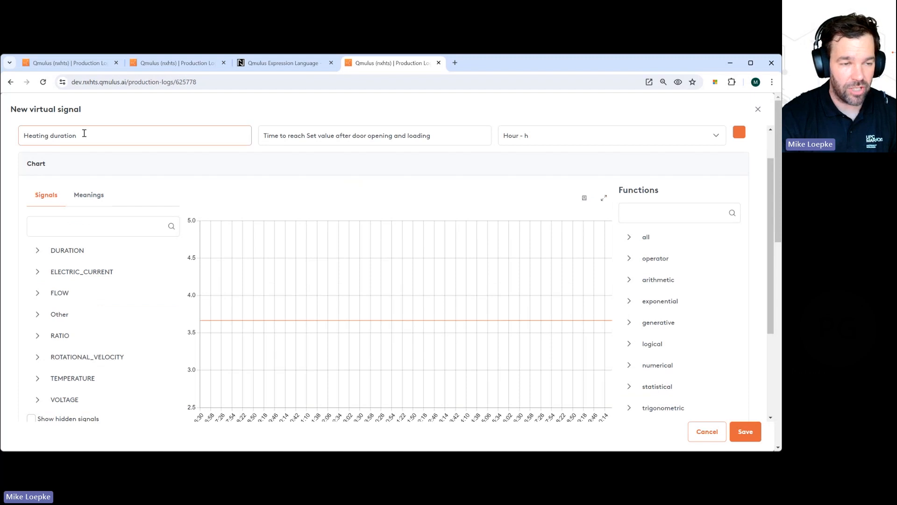